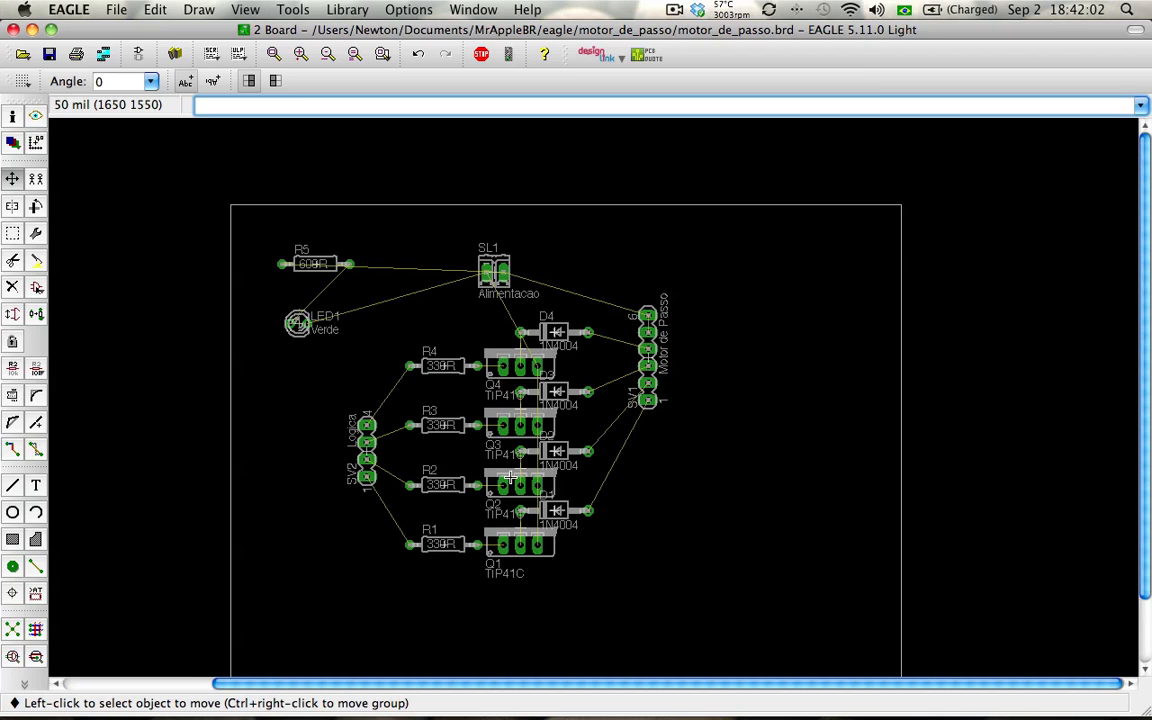
Move resistor R3 up toward R4 and R2 down toward R1 to open a gap between them.
{"action": "middle_click_drag", "start_coordinate": [510, 478], "coordinate": [505, 457]}
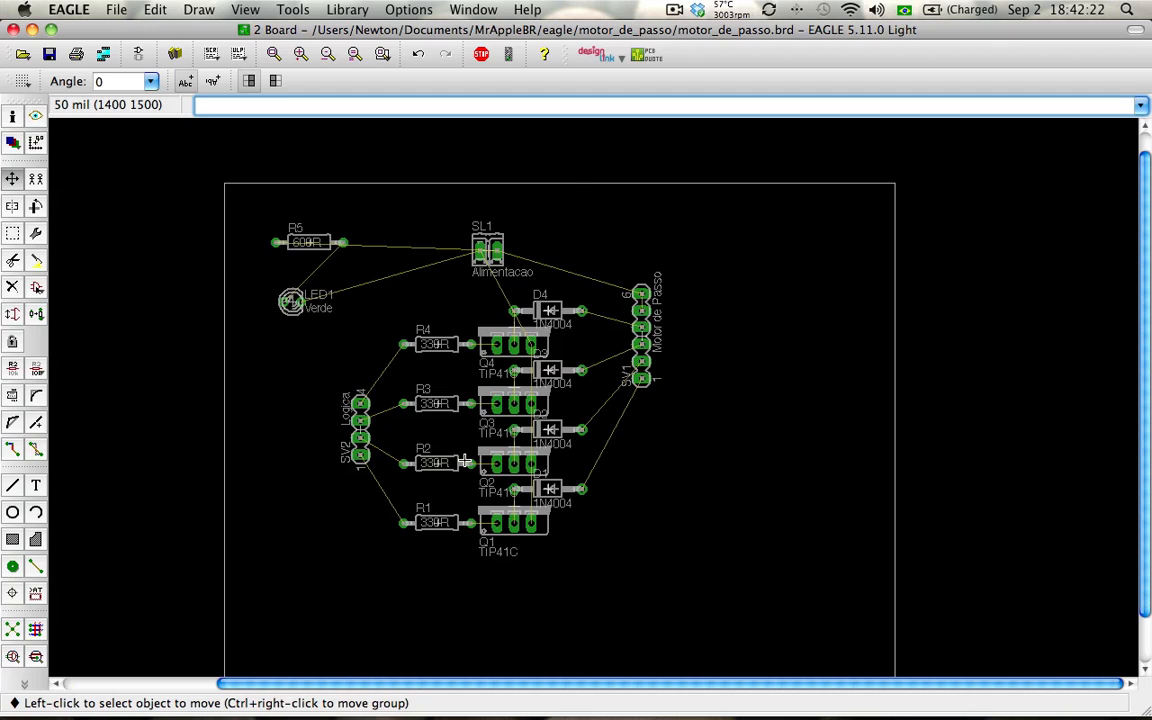
{"action": "scroll", "coordinate": [464, 461], "scroll_direction": "up", "scroll_amount": 5}
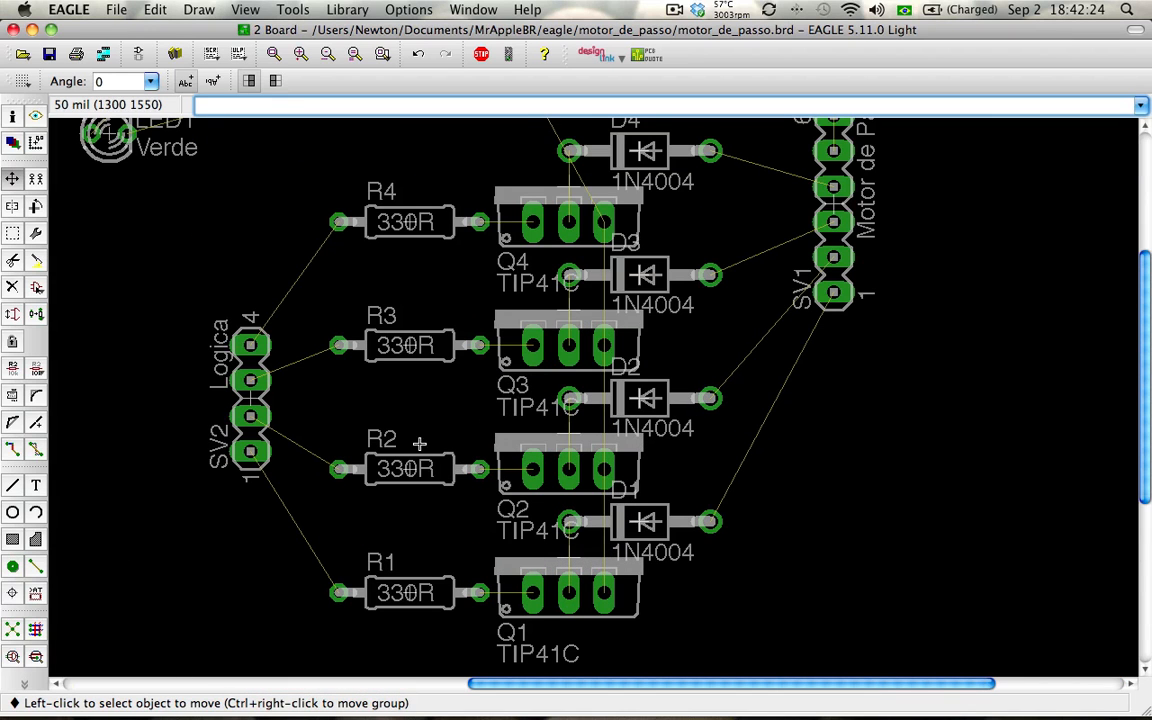
{"action": "left_click", "coordinate": [408, 345]}
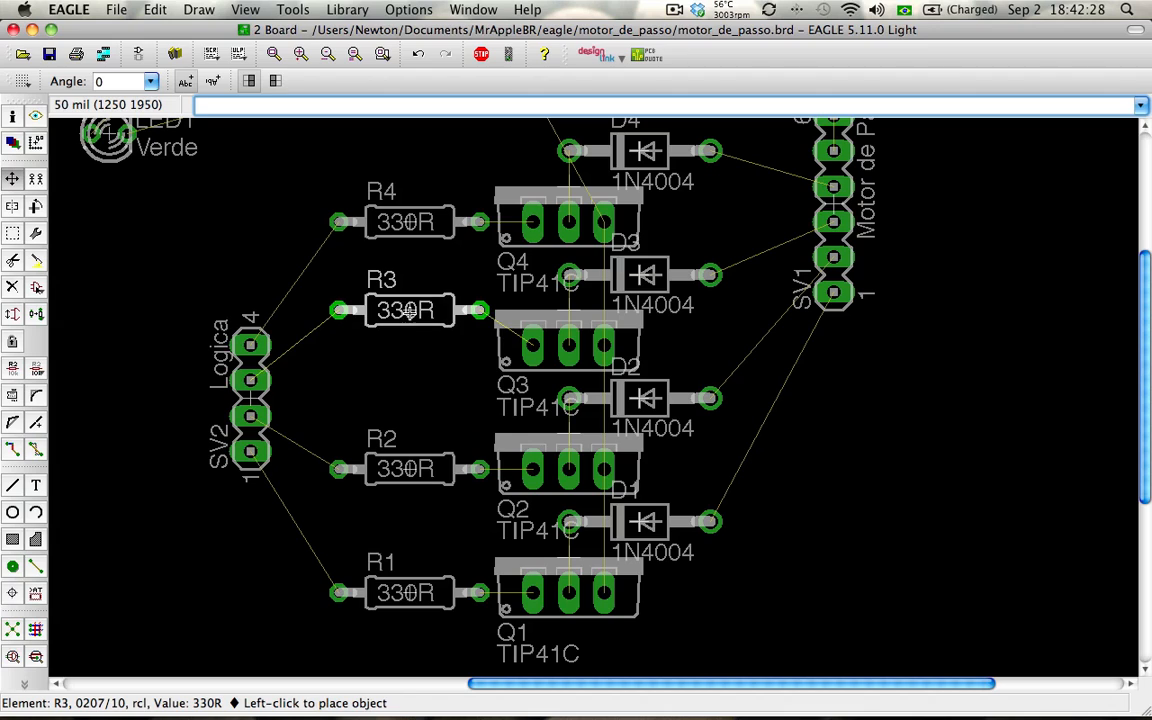
{"action": "left_click", "coordinate": [408, 310]}
{"action": "left_click", "coordinate": [408, 466]}
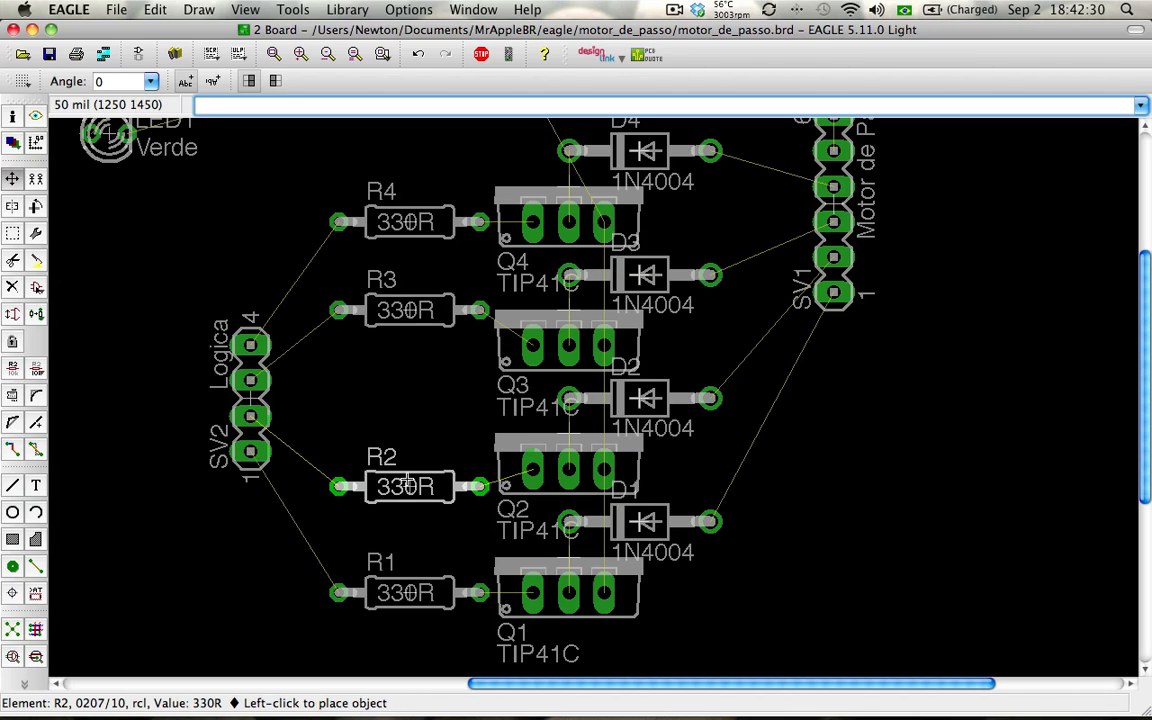
{"action": "left_click", "coordinate": [409, 501]}
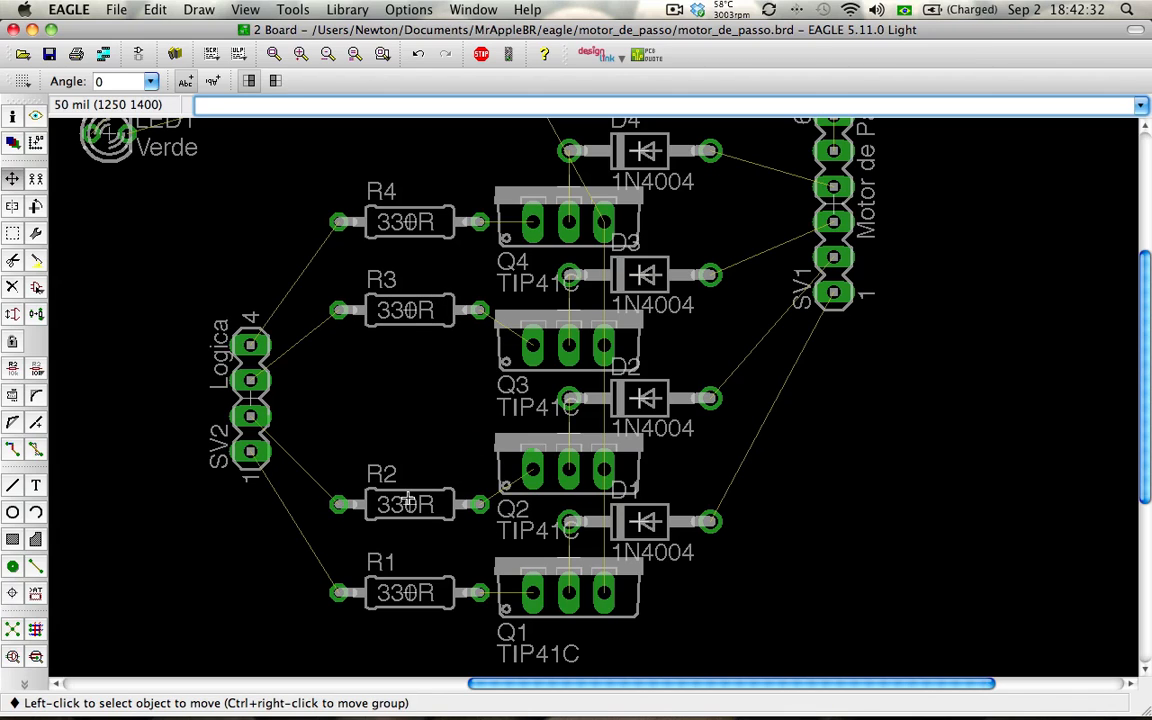
{"action": "left_click", "coordinate": [409, 501]}
{"action": "left_click", "coordinate": [408, 519]}
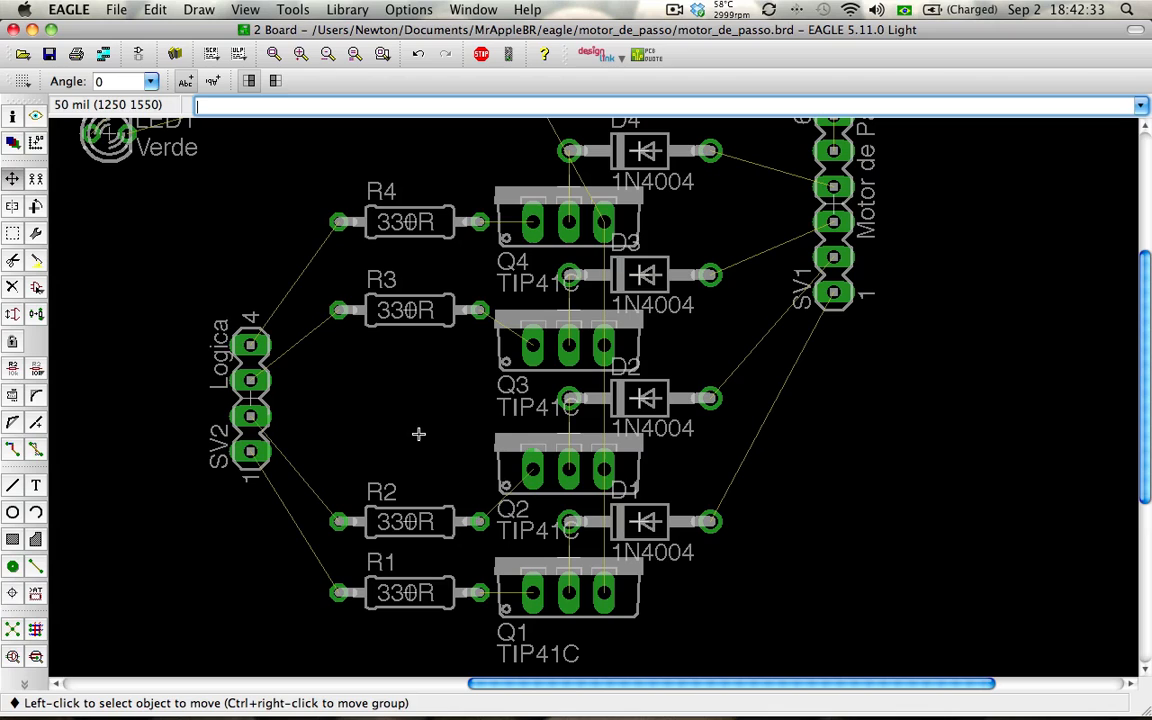
{"action": "left_click", "coordinate": [408, 336]}
{"action": "left_click", "coordinate": [407, 318]}
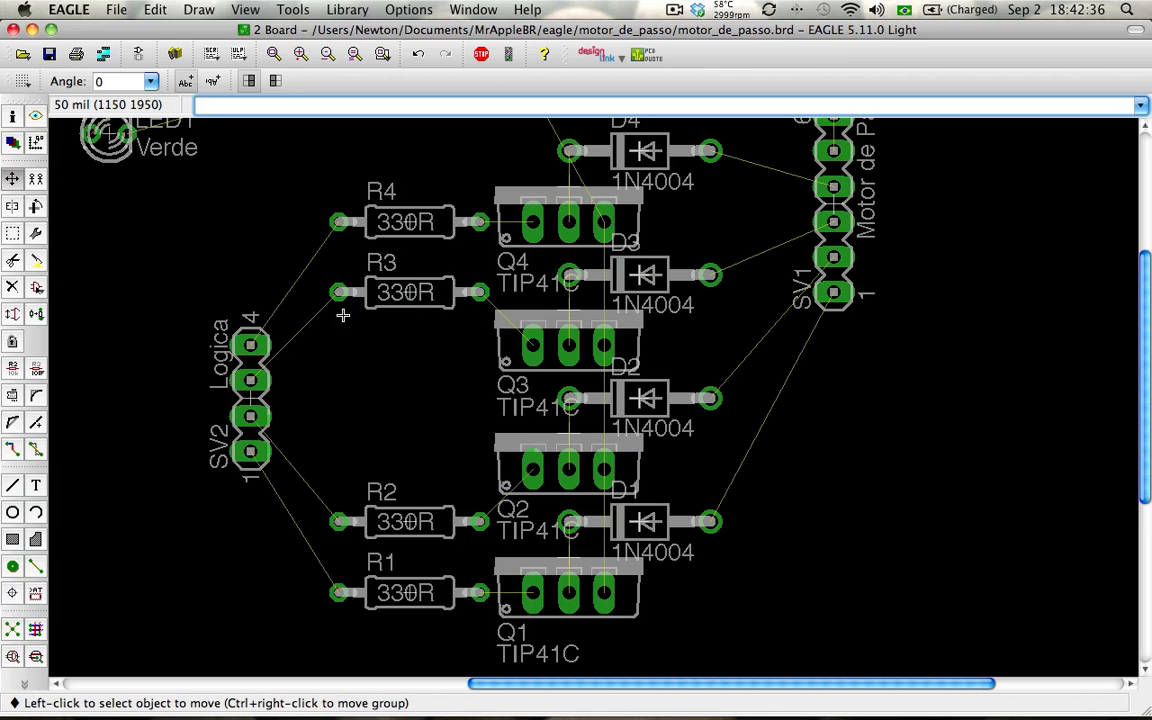
Move the SV2 Logica header into the gap between R3 and R2, centring it with the grid size set to 25 mil.
{"action": "left_click", "coordinate": [248, 398]}
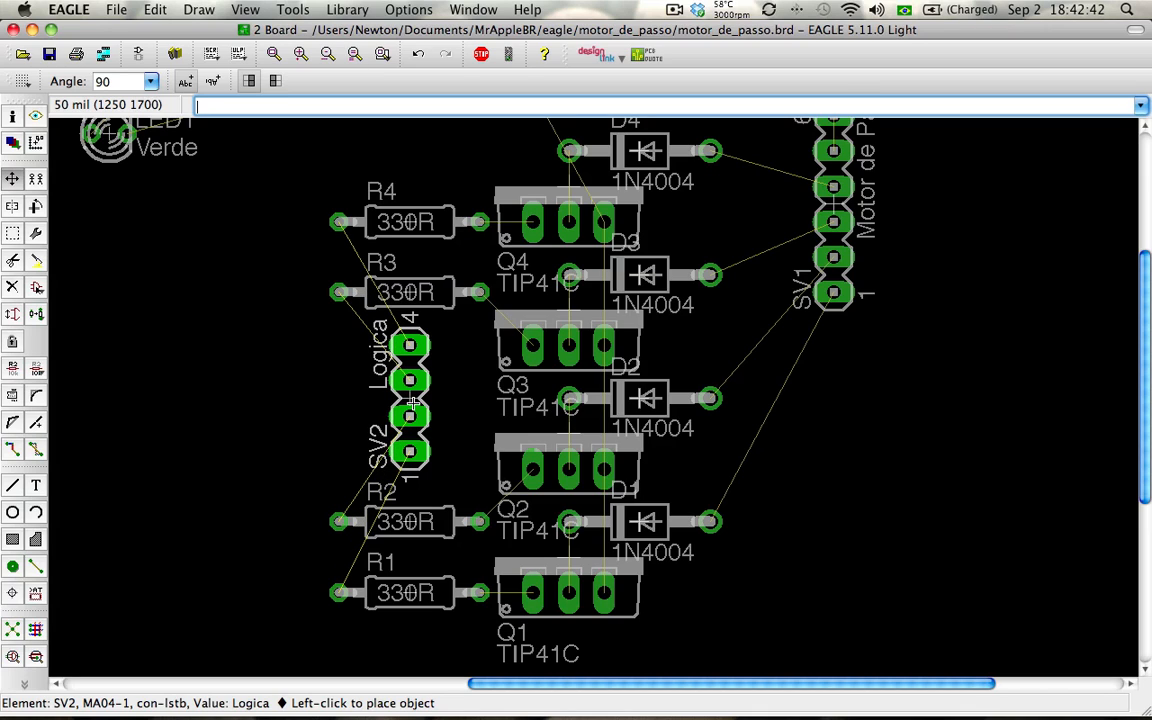
{"action": "left_click", "coordinate": [412, 404]}
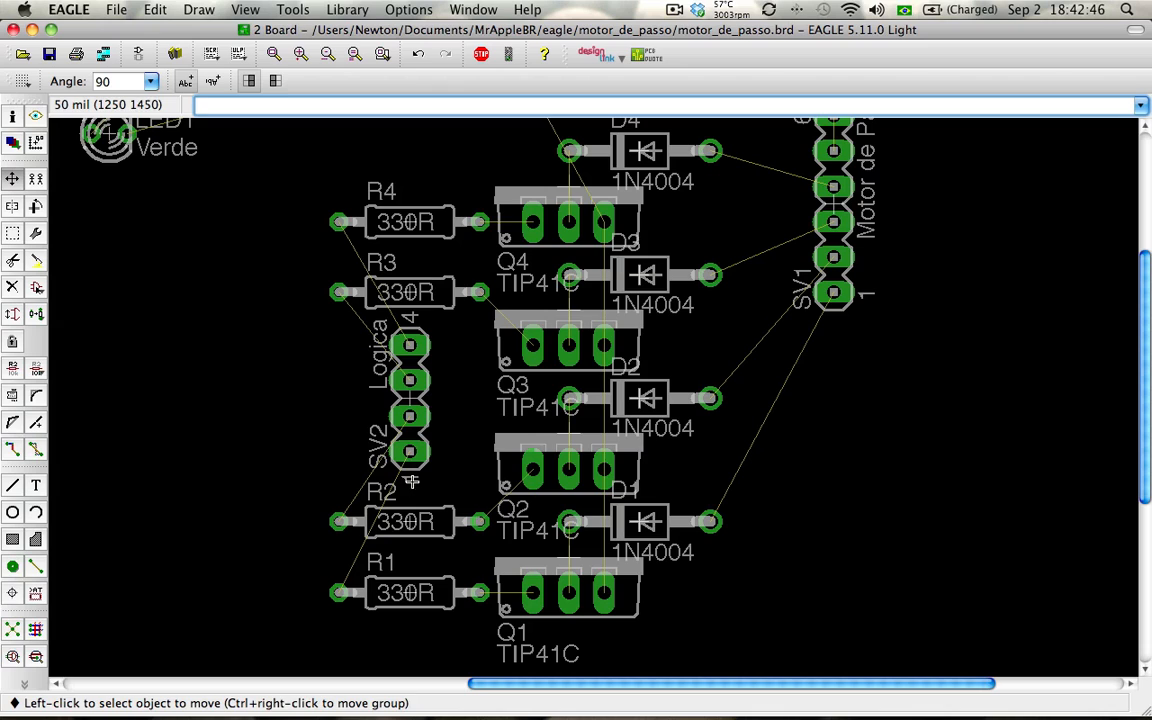
{"action": "left_click", "coordinate": [20, 81]}
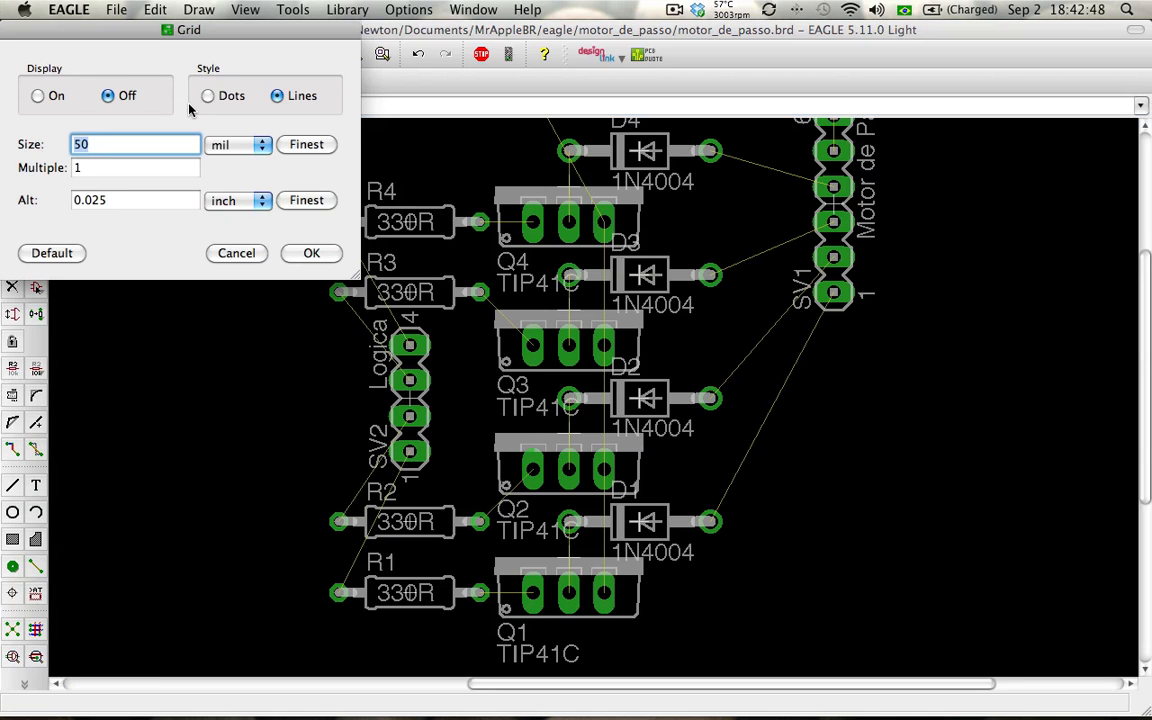
{"action": "type", "text": "25"}
{"action": "key", "text": "Return"}
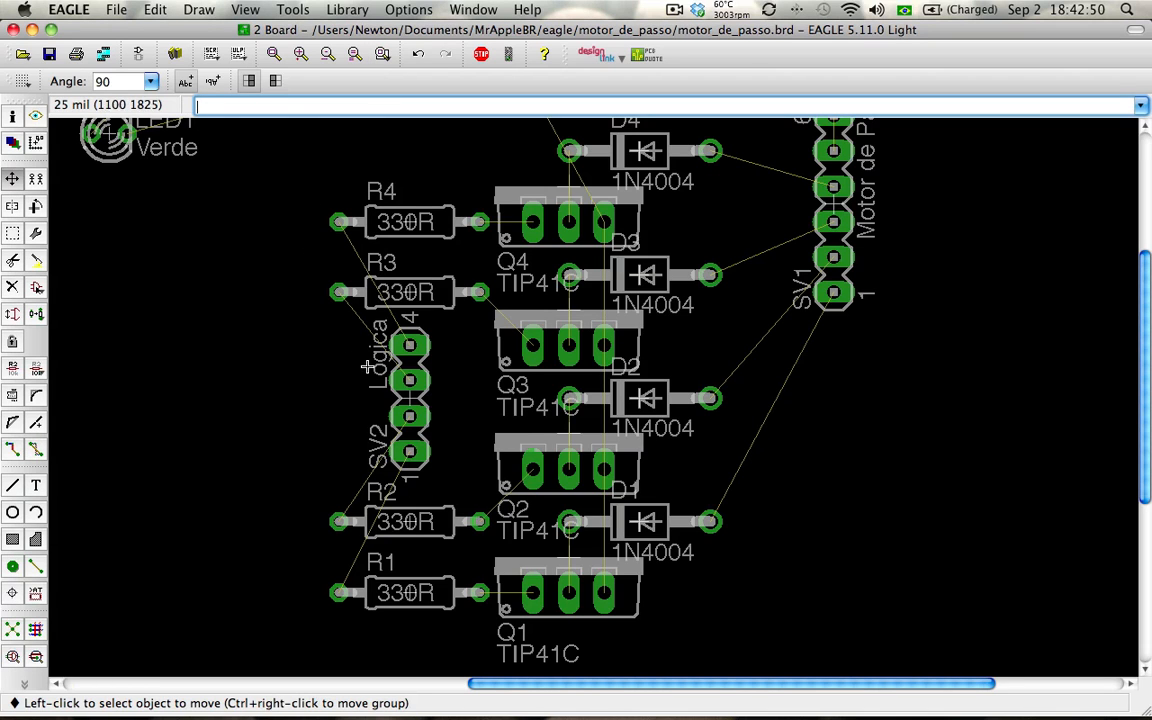
{"action": "left_click", "coordinate": [368, 362]}
{"action": "left_click", "coordinate": [409, 405]}
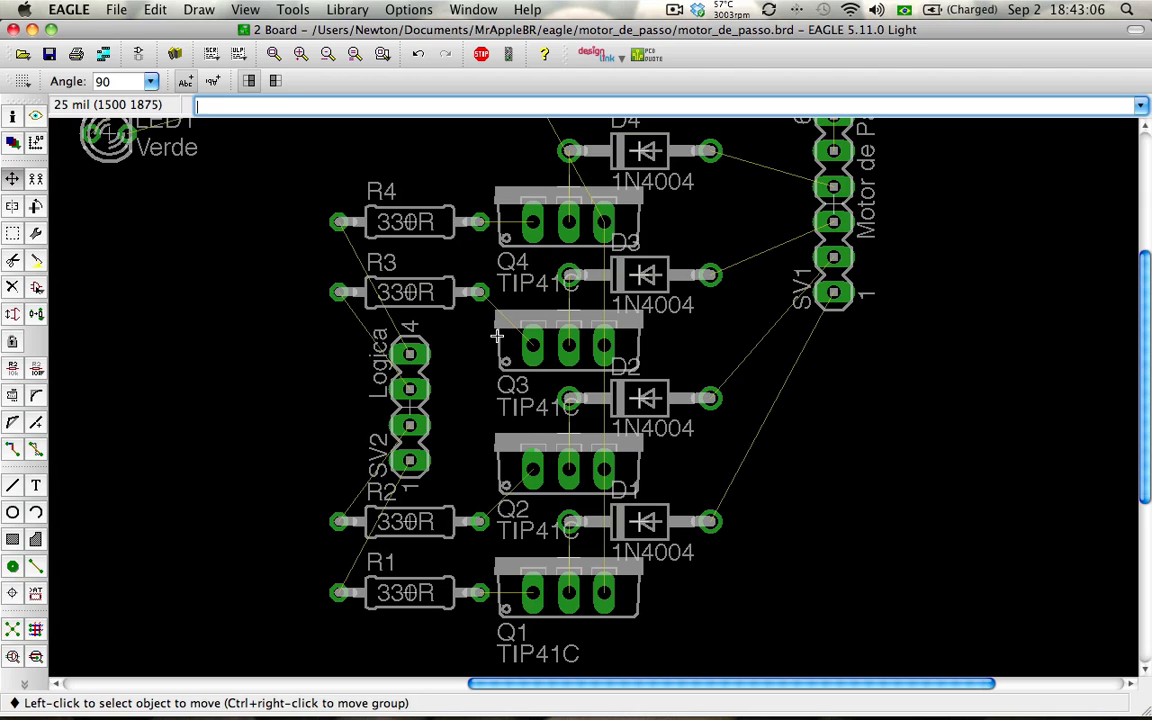
Move the SV1 Motor de Passo header down and closer to the diodes D1 to D4.
{"action": "scroll", "coordinate": [518, 337], "scroll_direction": "down", "scroll_amount": 2}
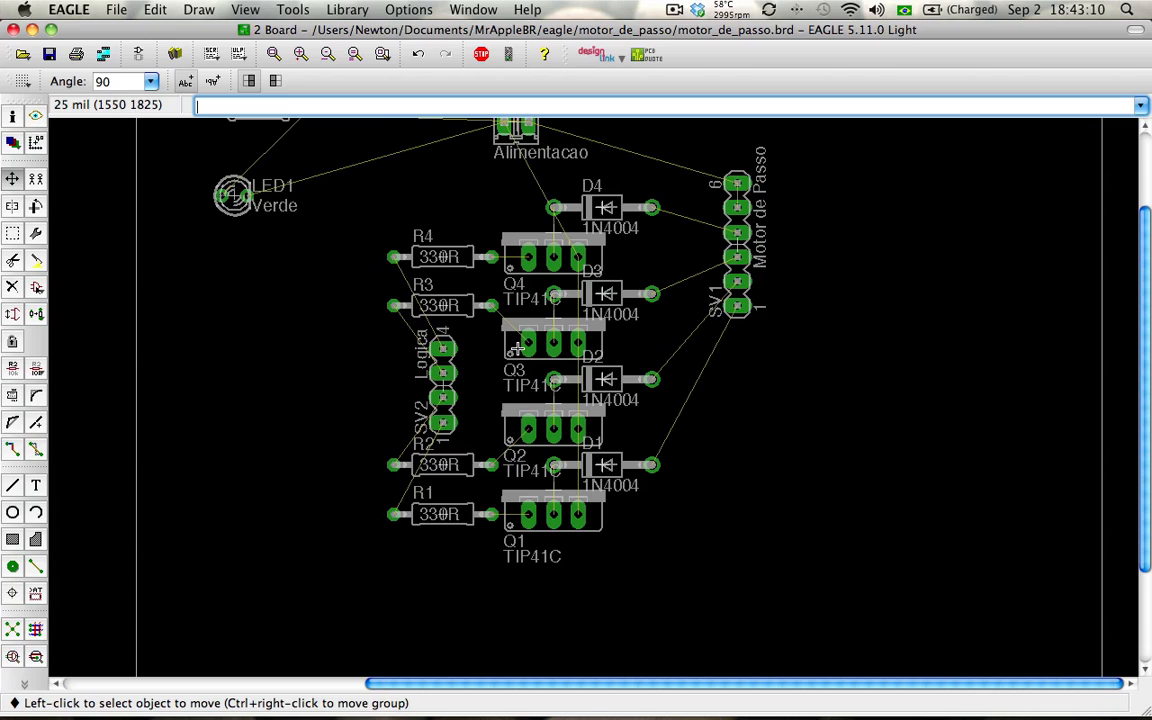
{"action": "middle_click_drag", "start_coordinate": [518, 346], "coordinate": [553, 383]}
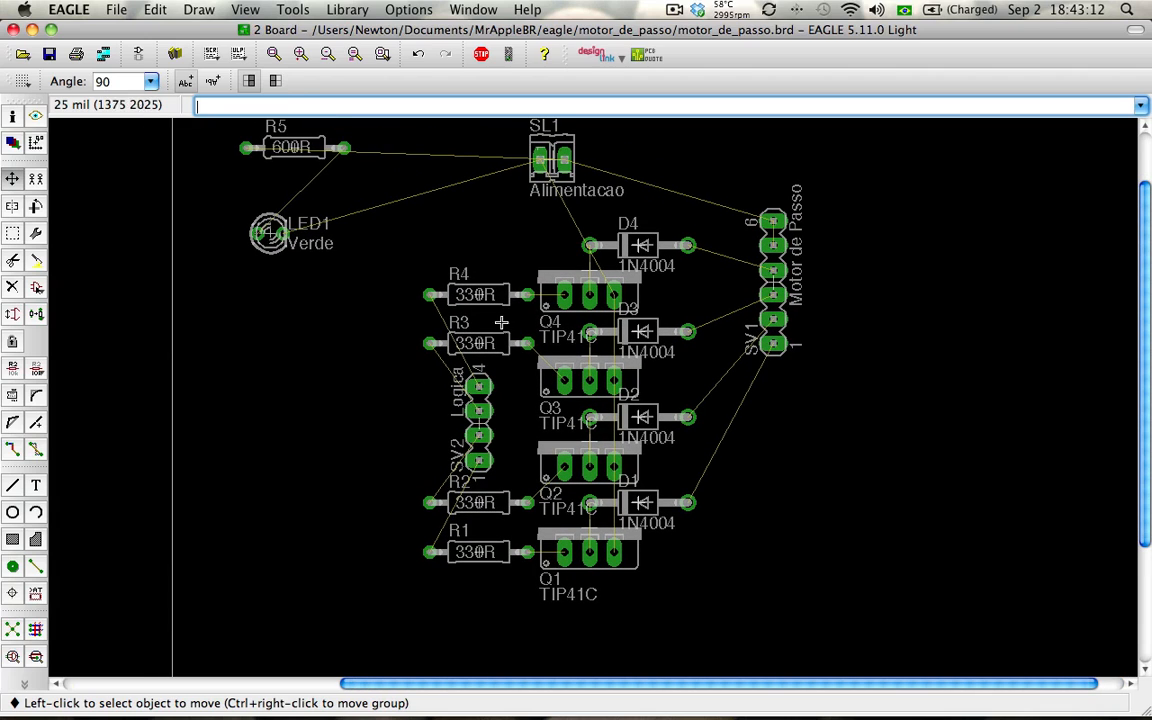
{"action": "left_click", "coordinate": [777, 277]}
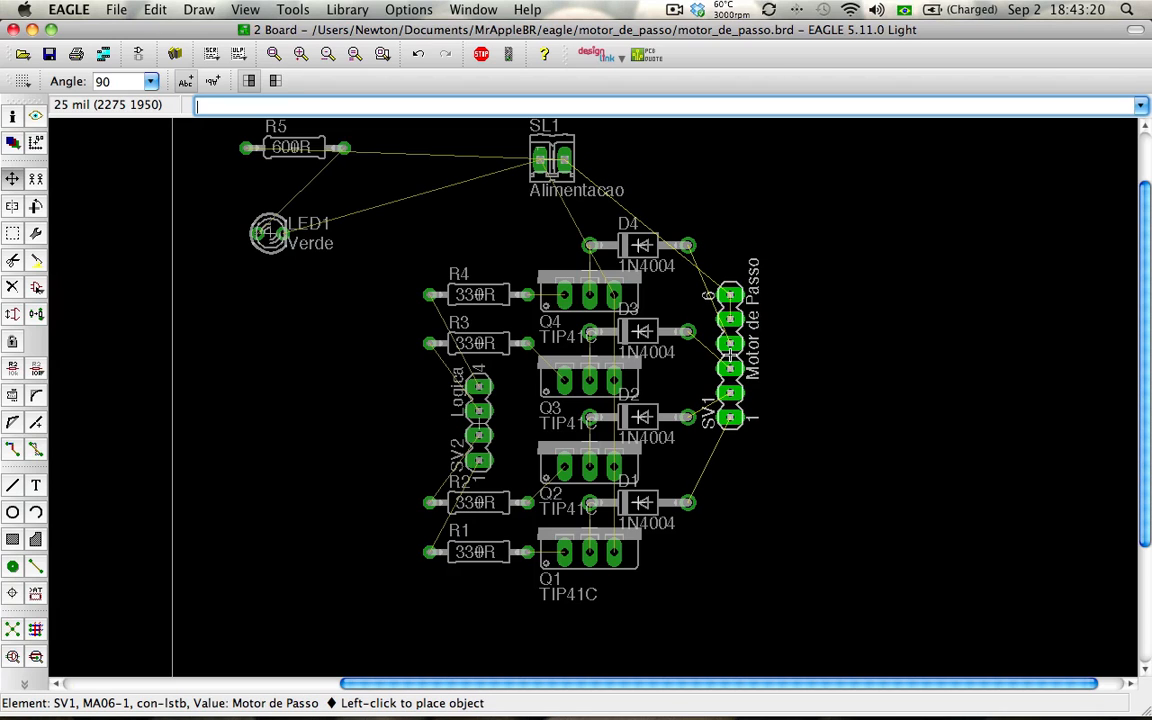
{"action": "left_click", "coordinate": [731, 351]}
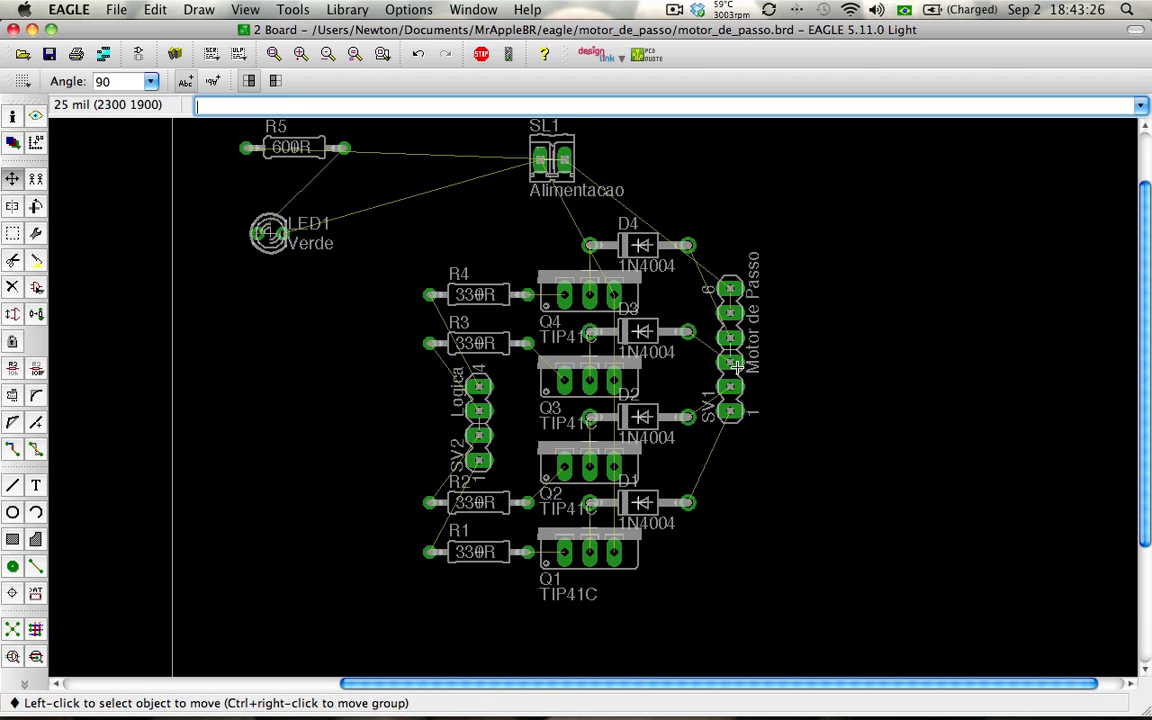
{"action": "scroll", "coordinate": [736, 368], "scroll_direction": "up", "scroll_amount": 2}
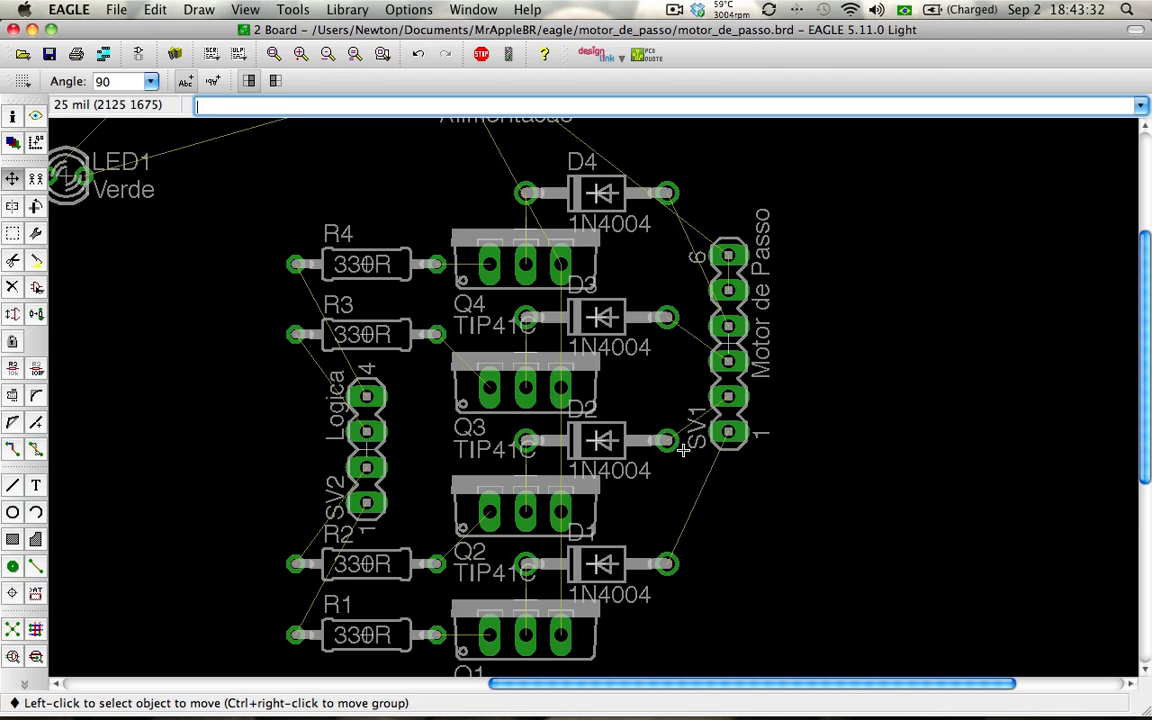
{"action": "left_click", "coordinate": [729, 377]}
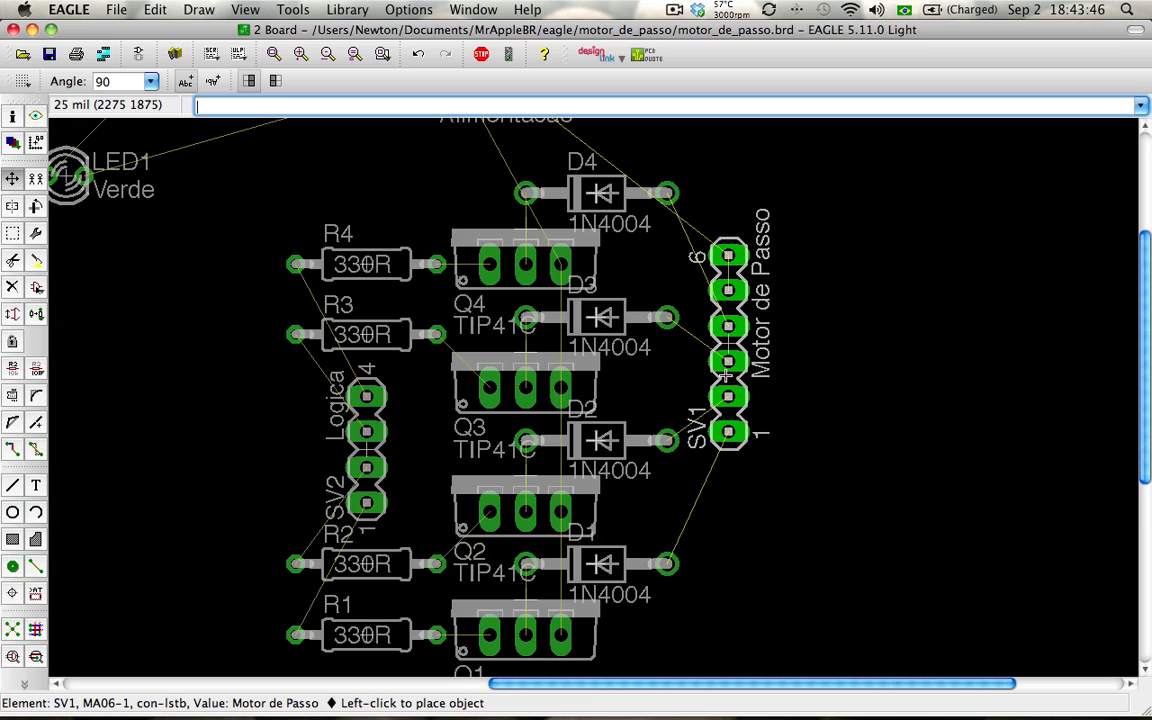
{"action": "left_click", "coordinate": [727, 373]}
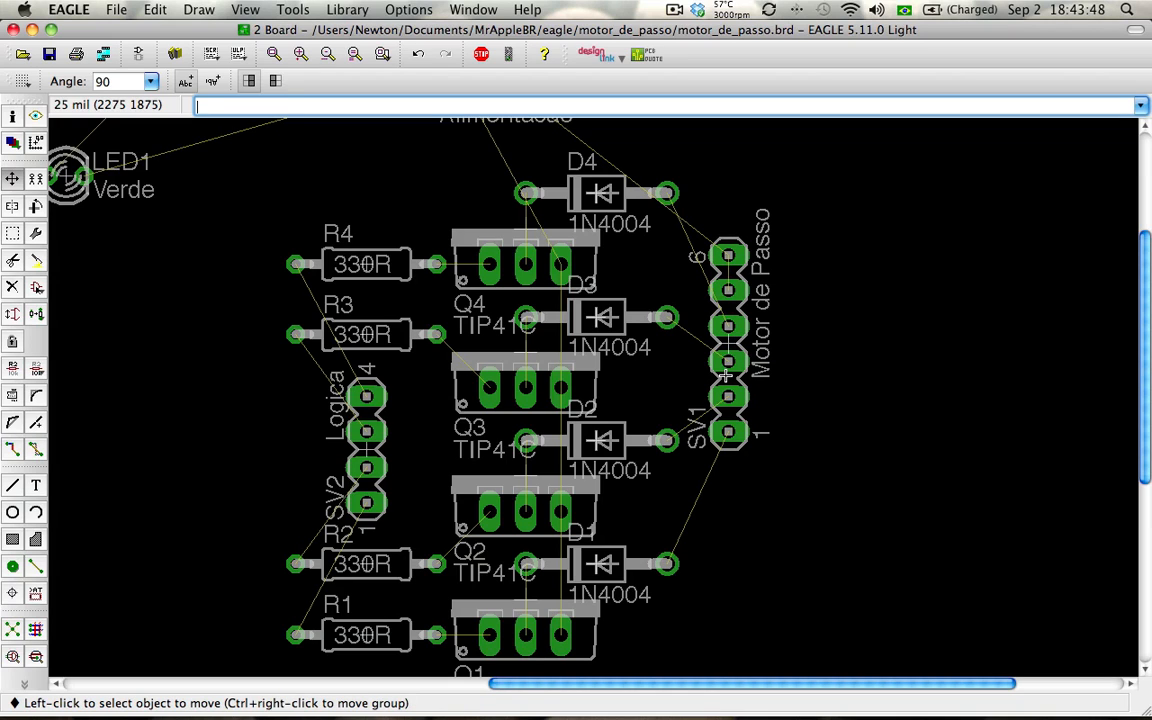
{"action": "left_click", "coordinate": [728, 376]}
{"action": "left_click", "coordinate": [737, 376]}
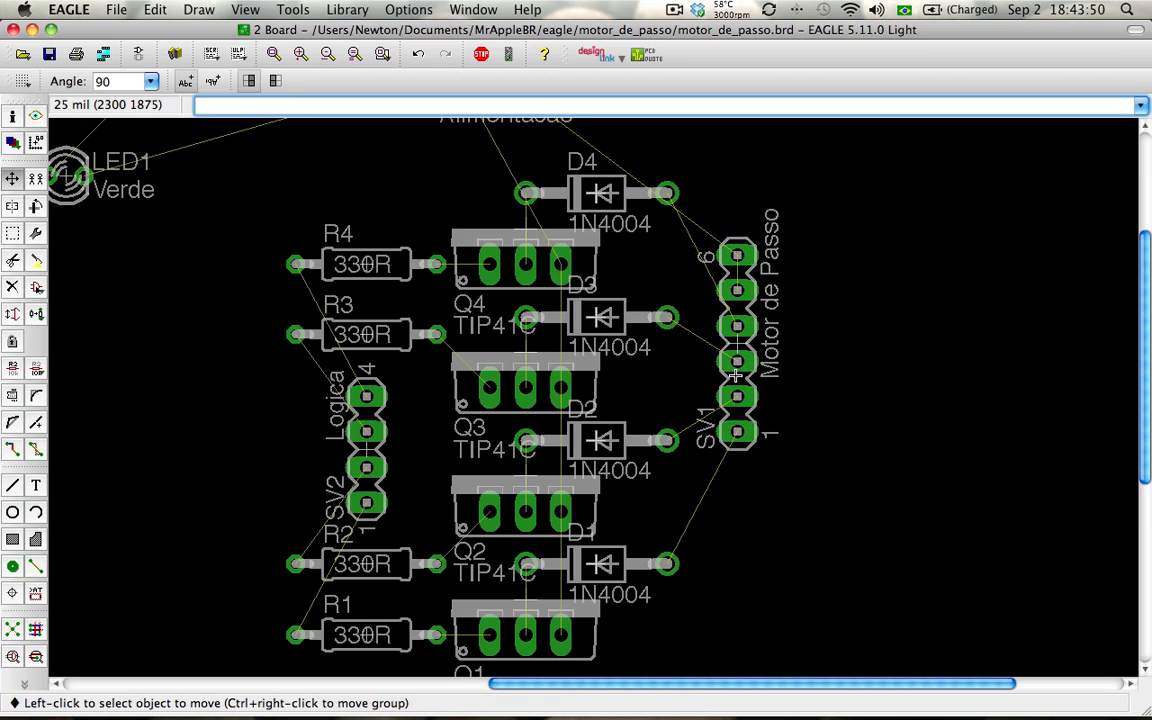
Save the motor_de_passo board.
{"action": "left_click", "coordinate": [54, 58]}
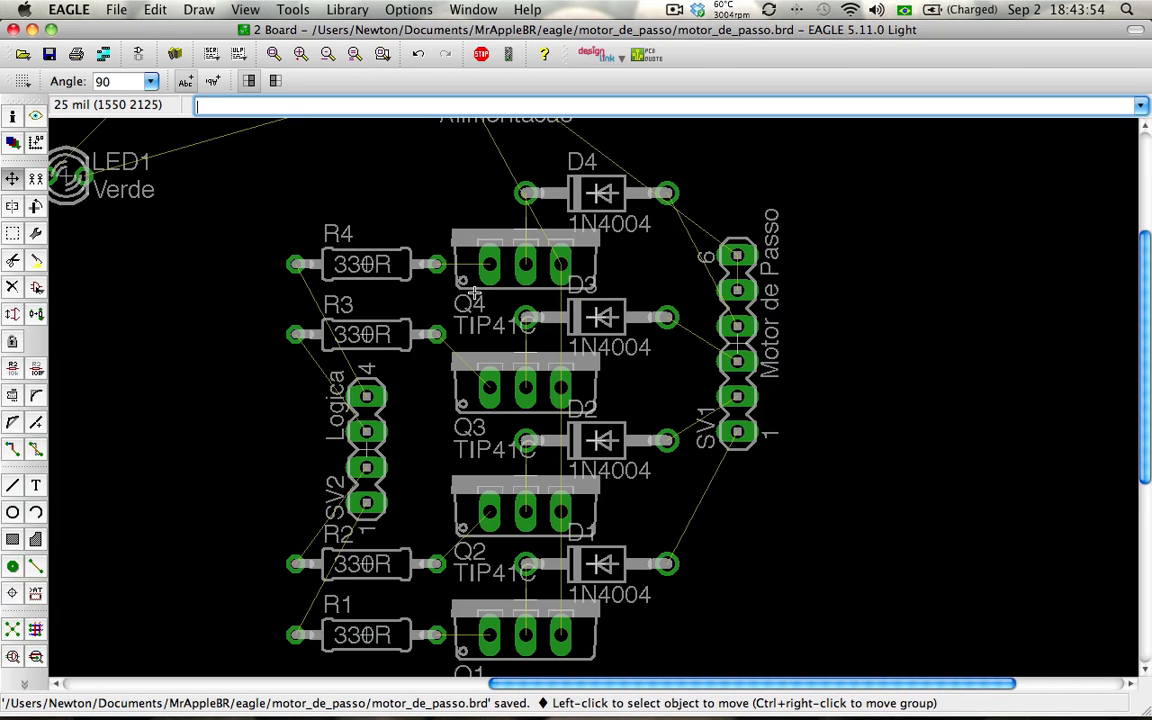
{"action": "scroll", "coordinate": [476, 292], "scroll_direction": "down", "scroll_amount": 1}
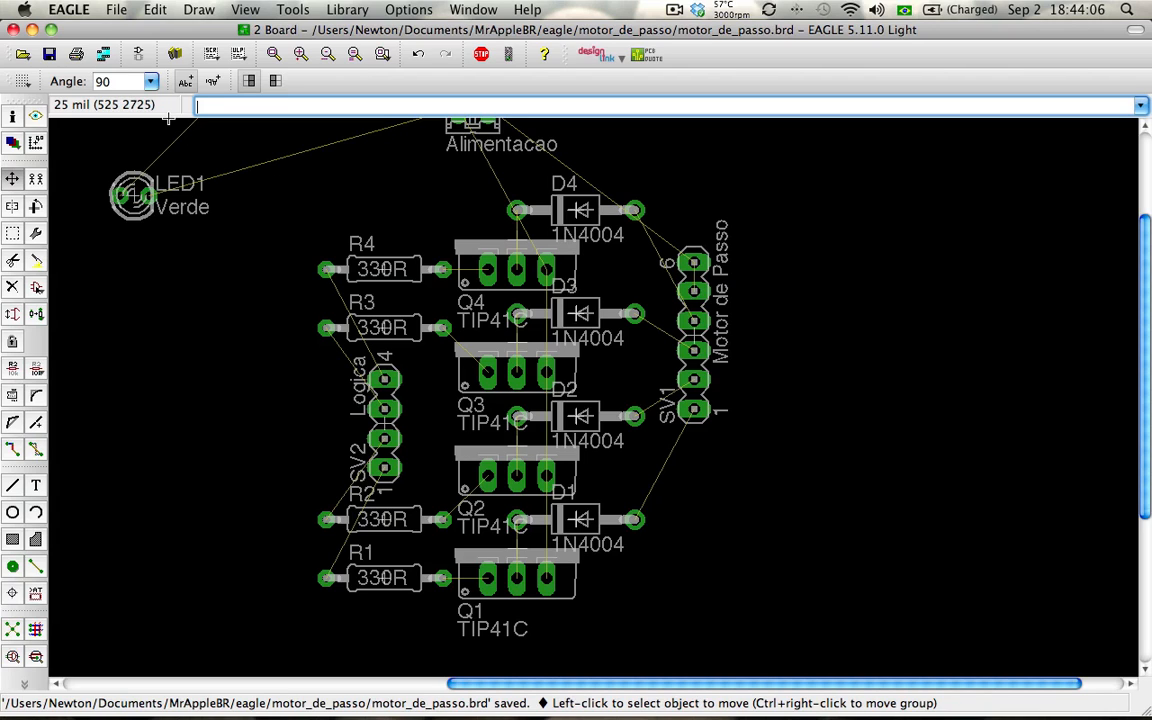
{"action": "left_click", "coordinate": [50, 56]}
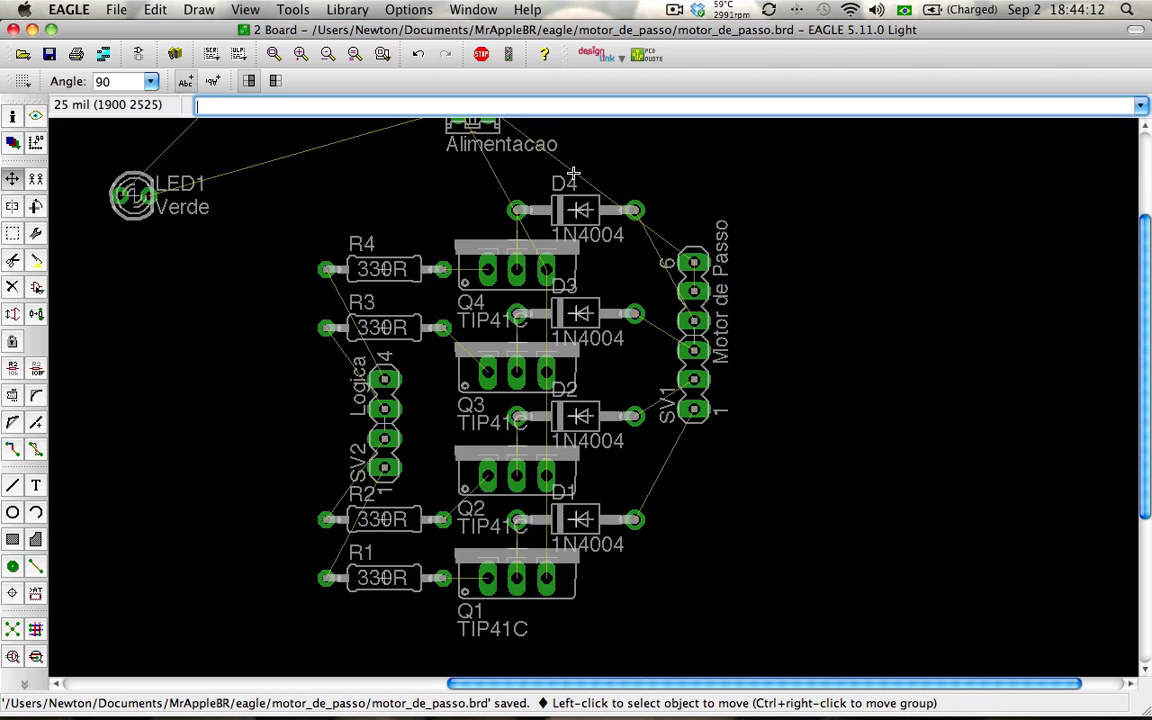
Shift the SL1 Alimentacao connector slightly left and down above transistor Q4.
{"action": "middle_click_drag", "start_coordinate": [577, 187], "coordinate": [653, 307]}
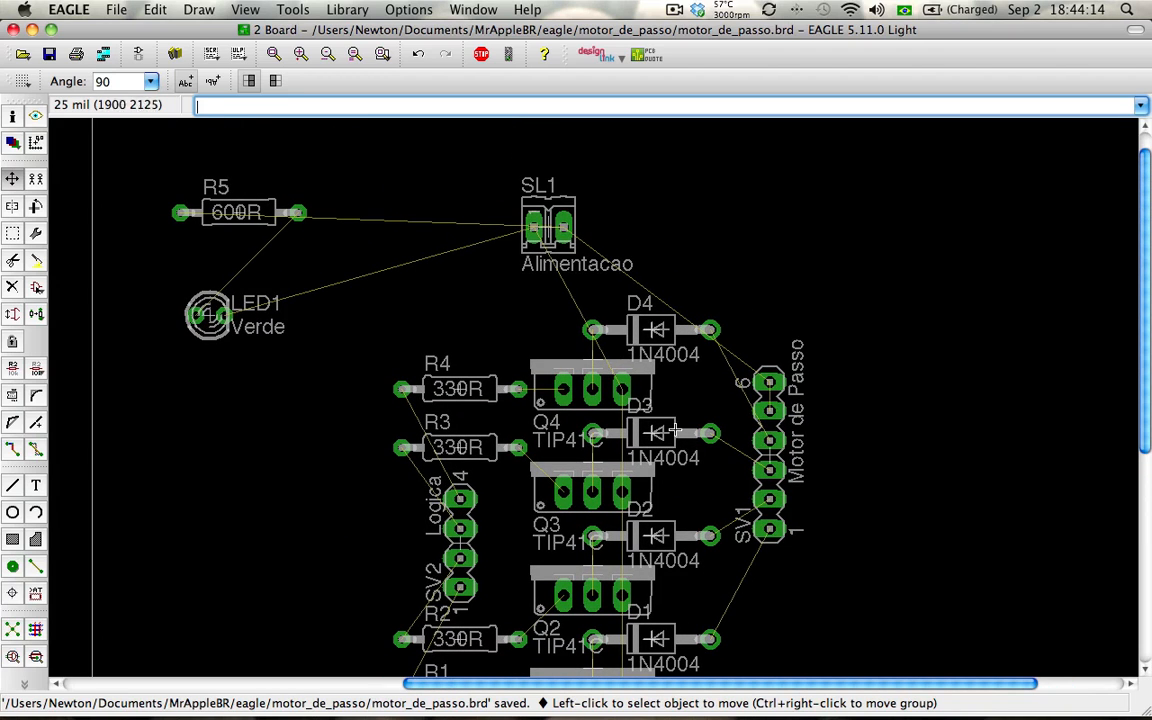
{"action": "scroll", "coordinate": [776, 466], "scroll_direction": "up", "scroll_amount": 1}
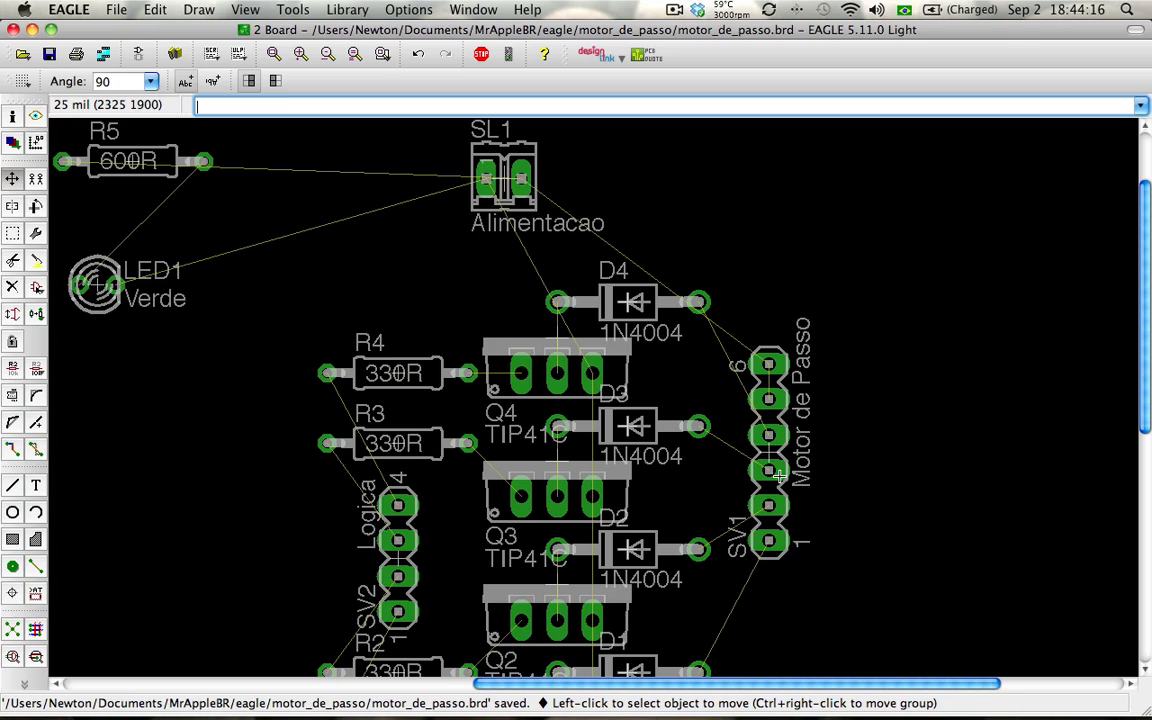
{"action": "scroll", "coordinate": [775, 475], "scroll_direction": "up", "scroll_amount": 1}
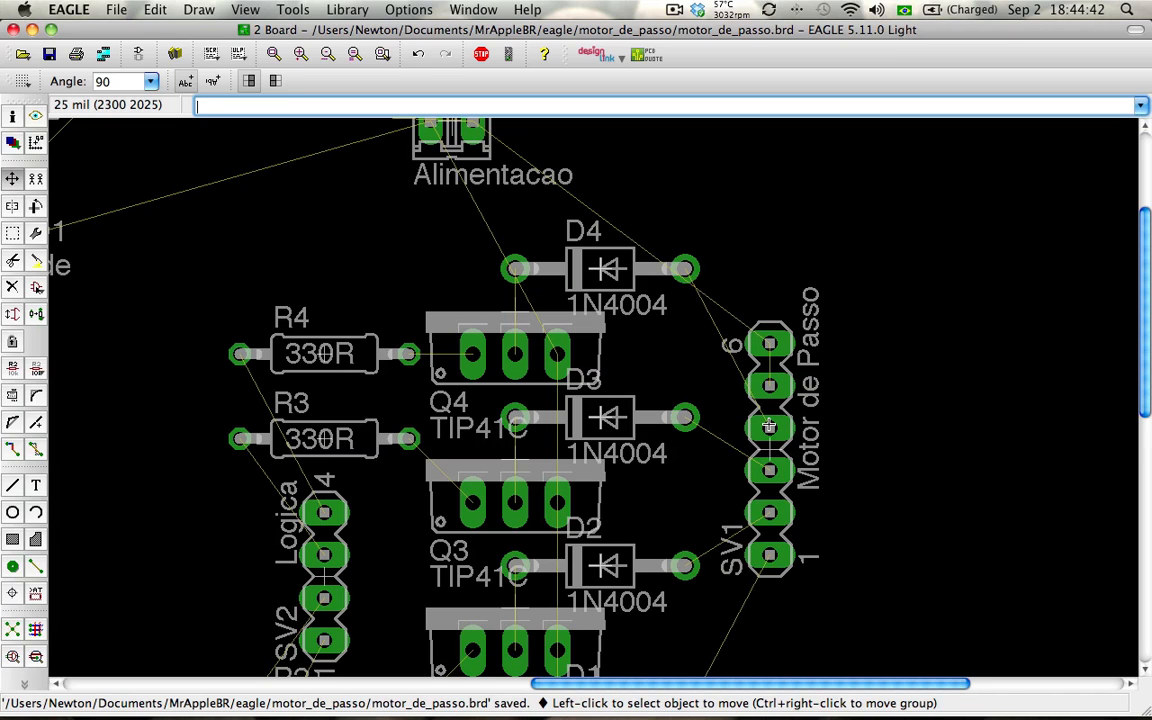
{"action": "scroll", "coordinate": [455, 358], "scroll_direction": "up", "scroll_amount": 1}
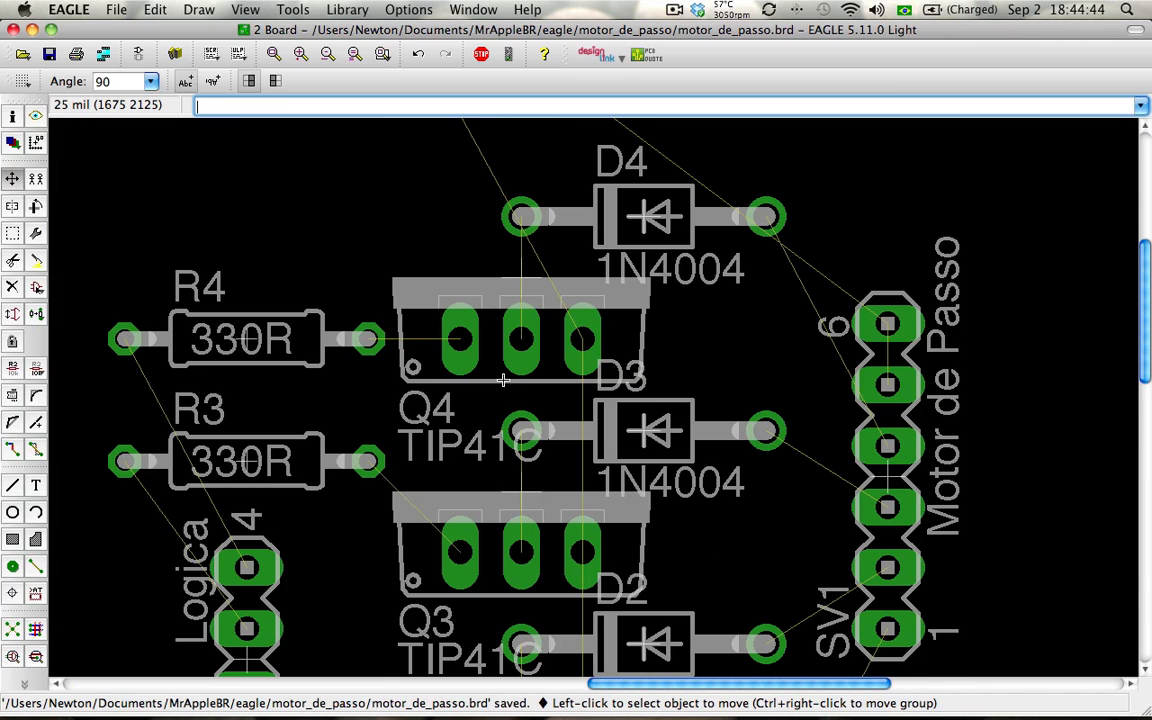
{"action": "scroll", "coordinate": [503, 380], "scroll_direction": "down", "scroll_amount": 2}
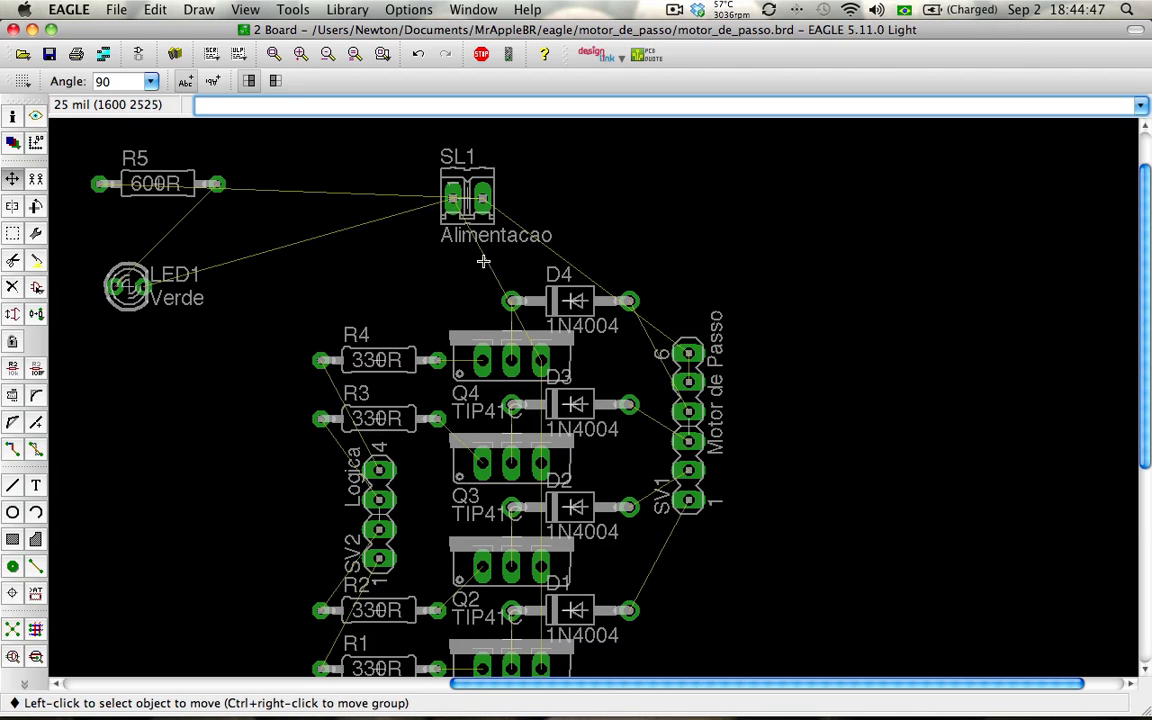
{"action": "left_click", "coordinate": [456, 198]}
{"action": "left_click", "coordinate": [441, 205]}
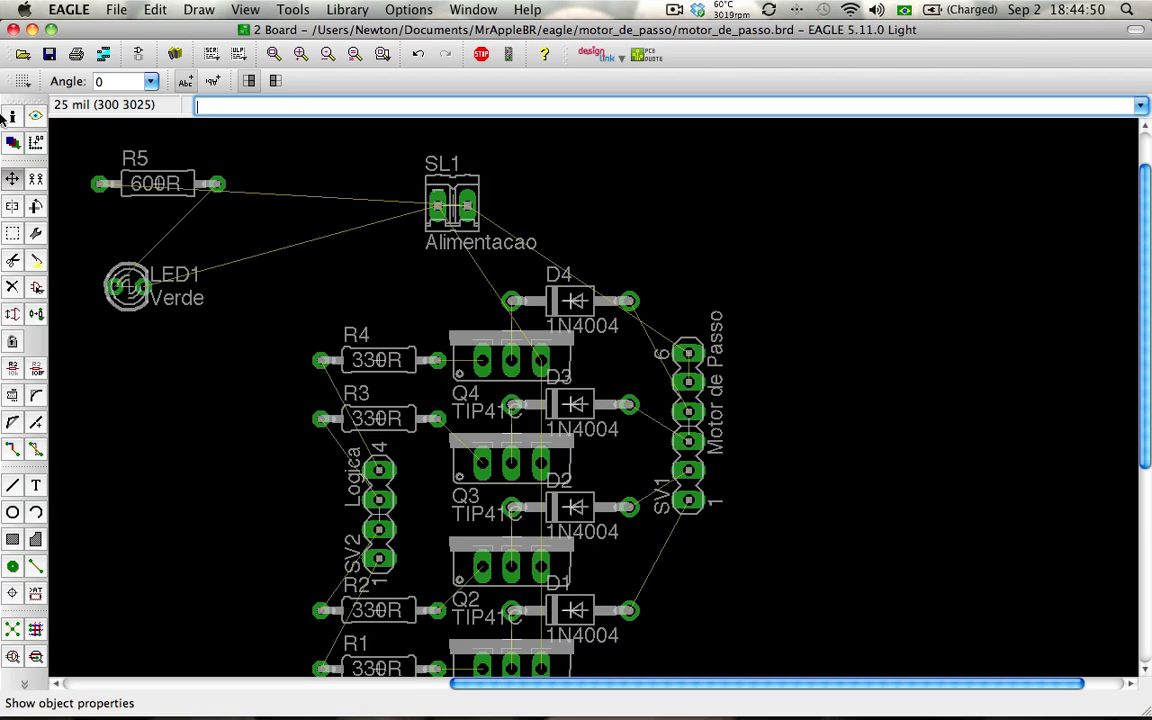
Highlight the GND signal from Q4's third pad to examine which pads it connects.
{"action": "left_click", "coordinate": [35, 115]}
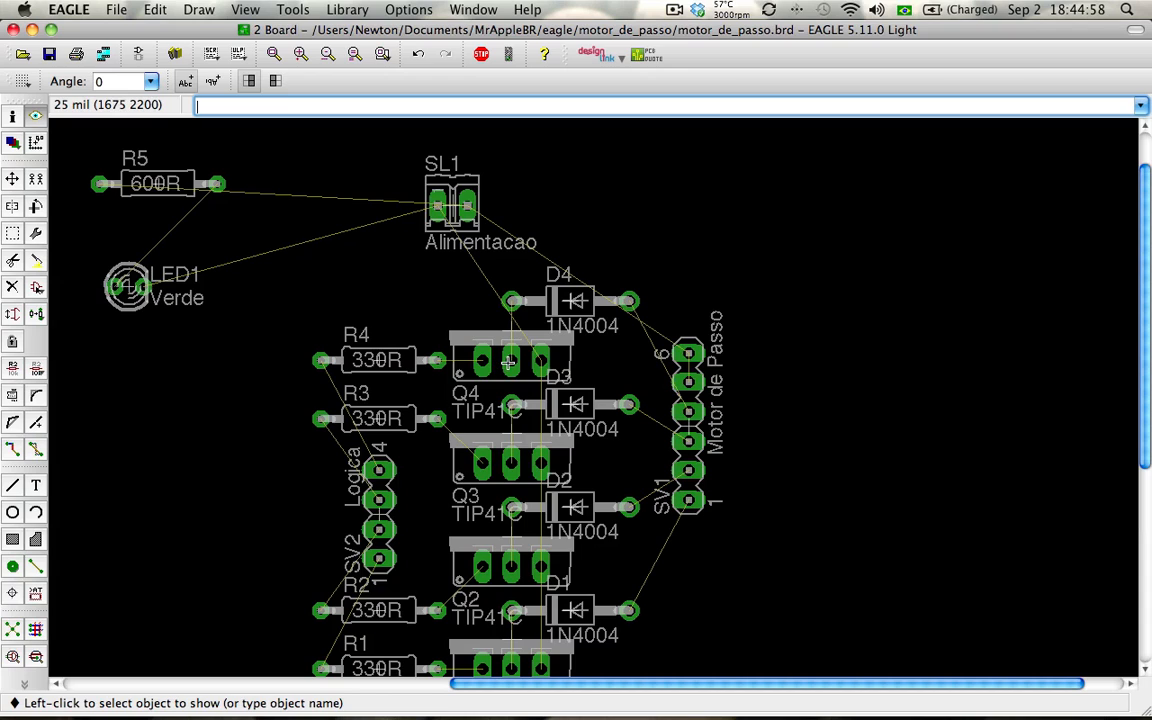
{"action": "left_click", "coordinate": [538, 365]}
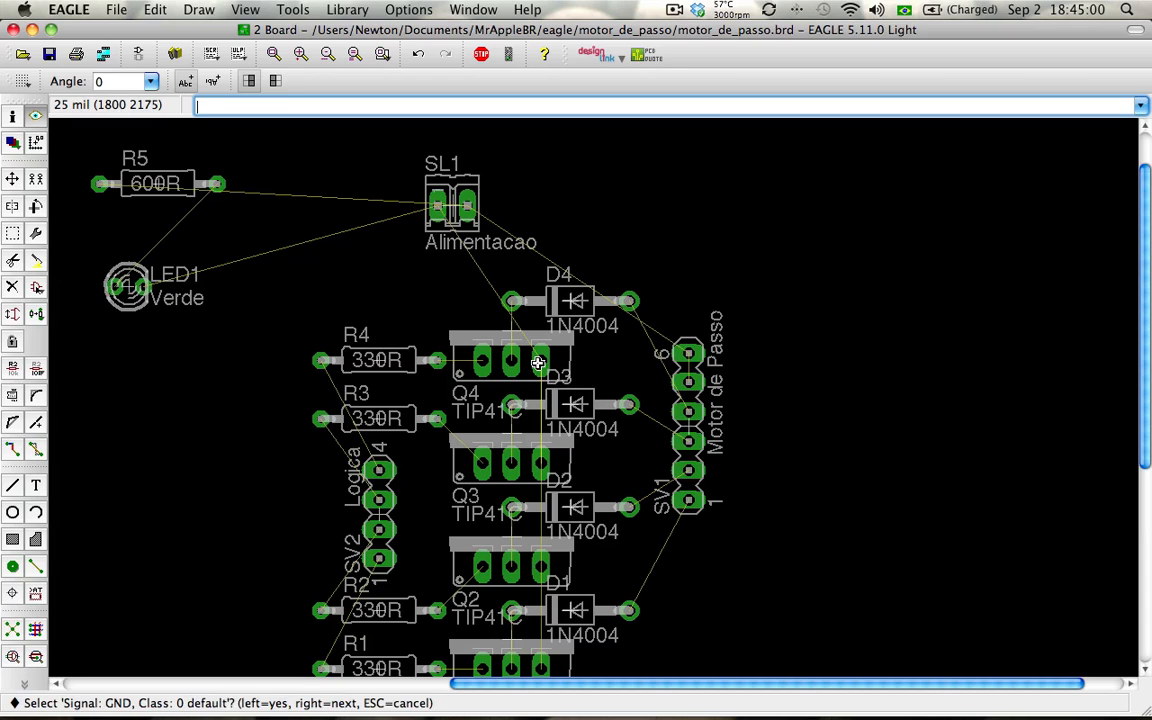
{"action": "left_click", "coordinate": [538, 365]}
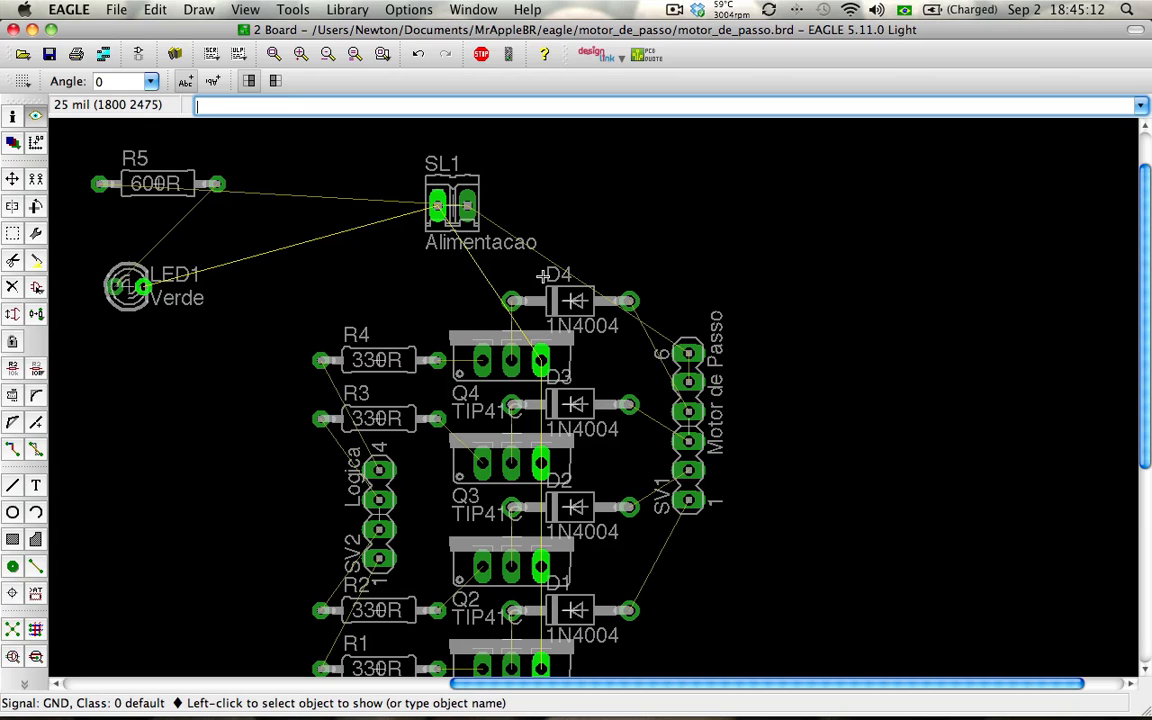
Rotate the SL1 Alimentacao connector to 180 degrees and place it just above D4, aligned with Q4's second and third pads.
{"action": "key", "text": "F7"}
{"action": "left_click", "coordinate": [440, 203]}
{"action": "right_click", "coordinate": [452, 205]}
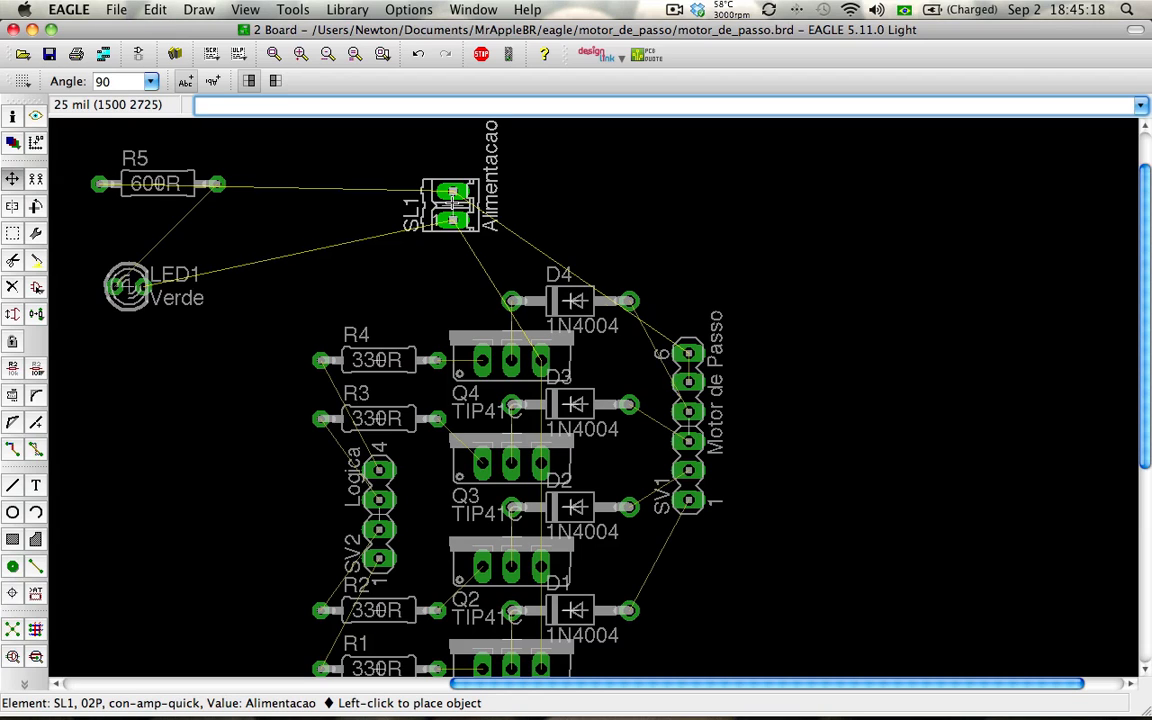
{"action": "right_click", "coordinate": [452, 205]}
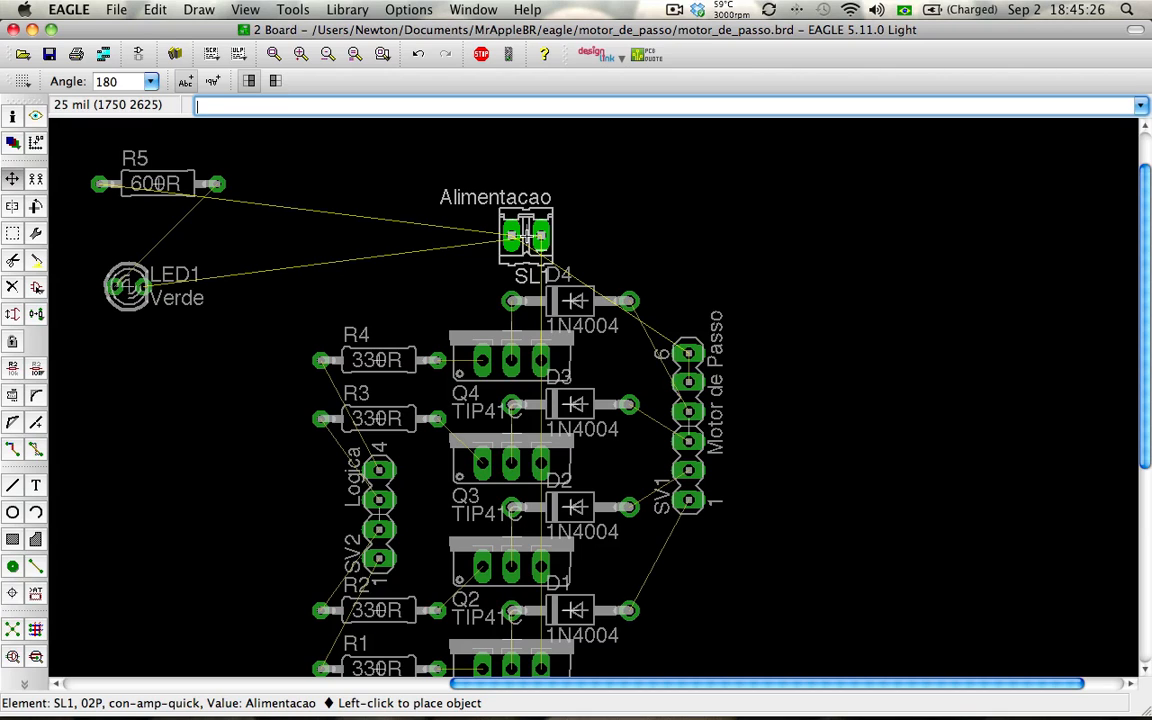
{"action": "left_click", "coordinate": [540, 237]}
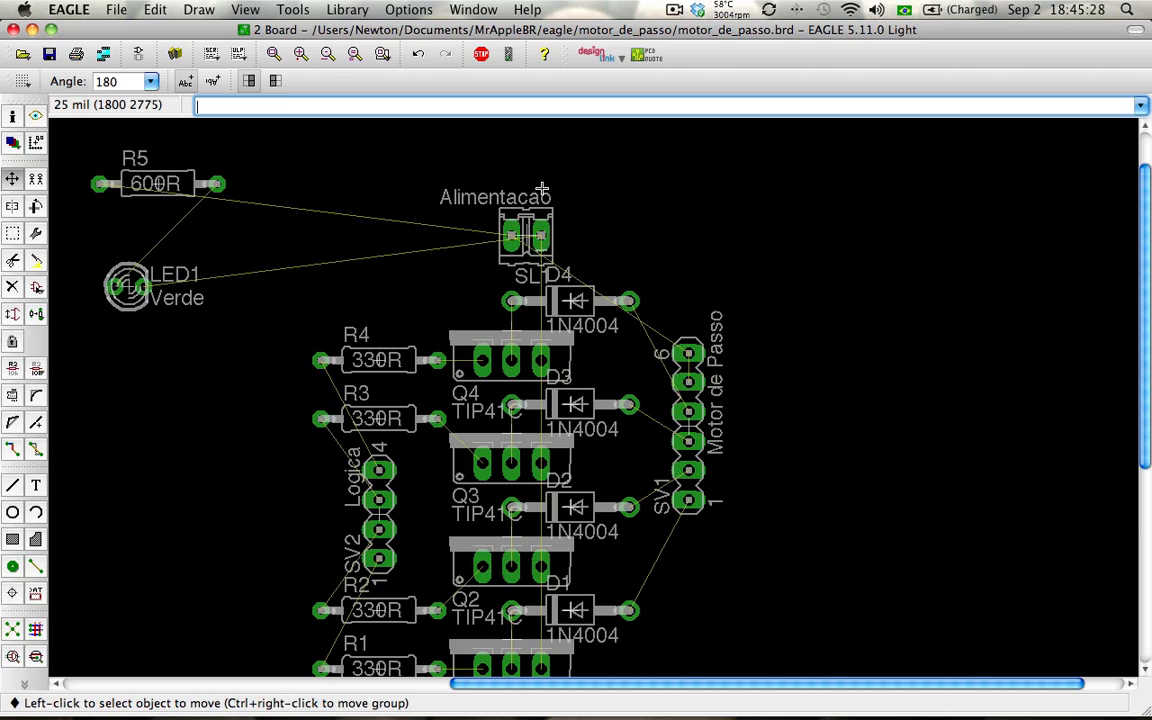
Move the SL1 Alimentacao connector slightly higher above D4 and save the board.
{"action": "left_click", "coordinate": [522, 234]}
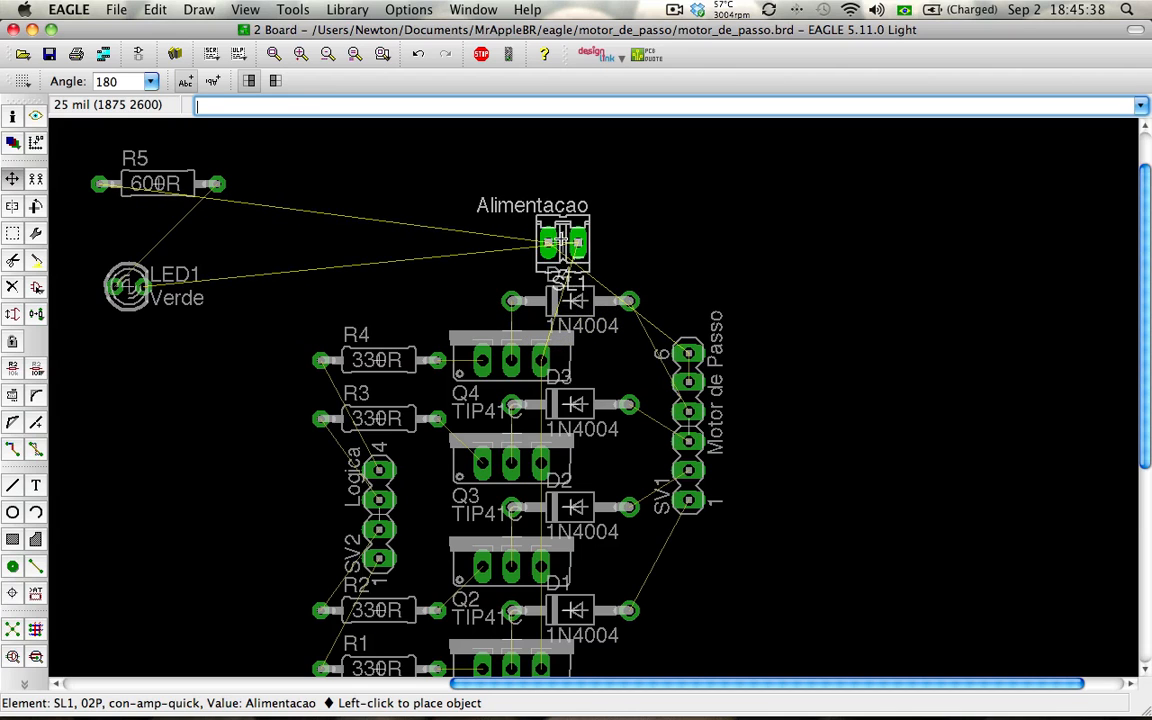
{"action": "left_click", "coordinate": [519, 212]}
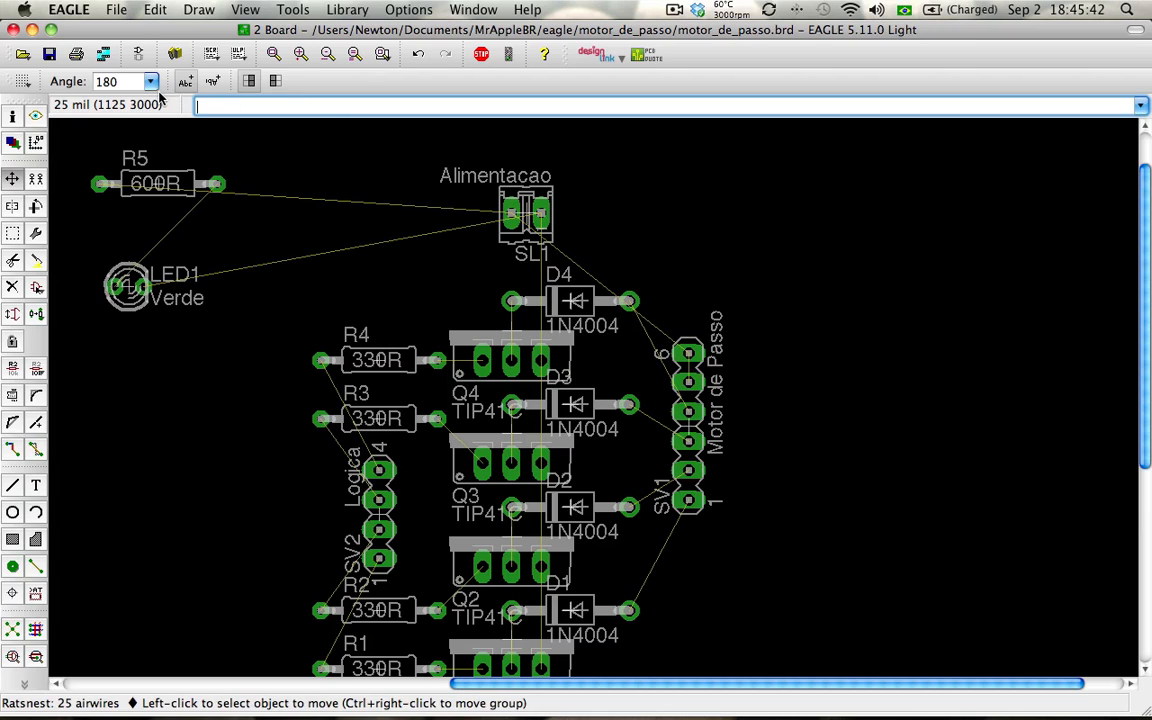
{"action": "left_click", "coordinate": [49, 53]}
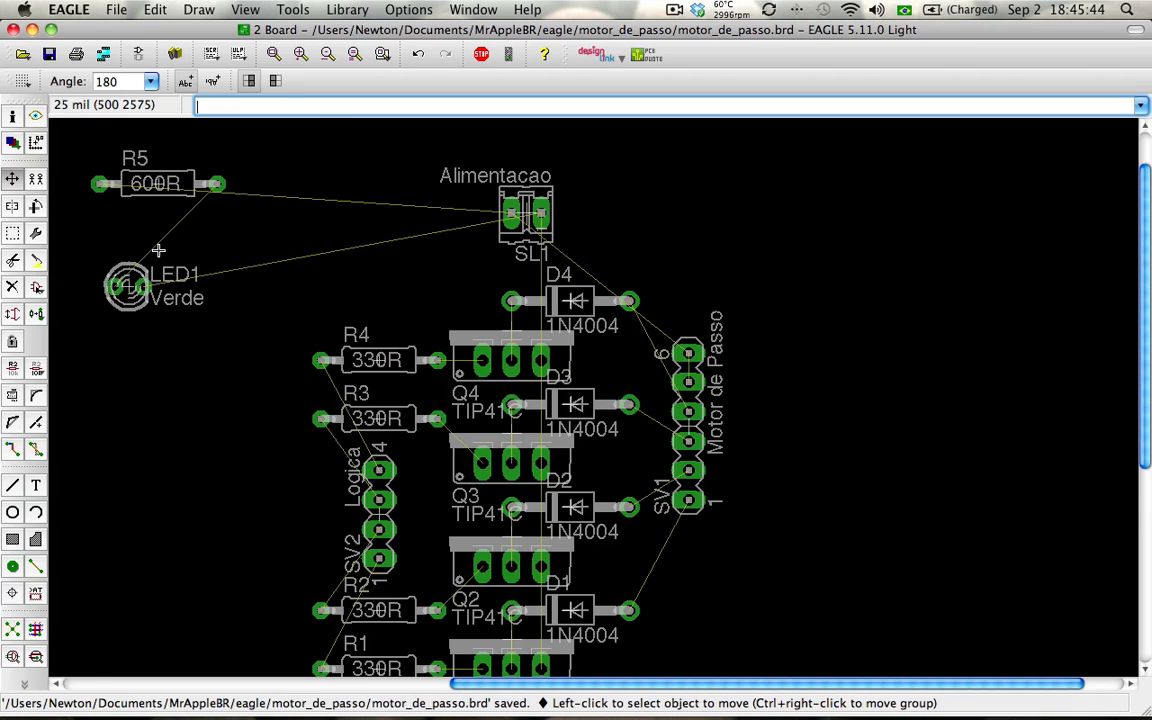
Bring LED1 closer to the circuit, and rotate resistor R5 to 180 degrees, placing it to the left of SL1.
{"action": "left_click", "coordinate": [130, 280]}
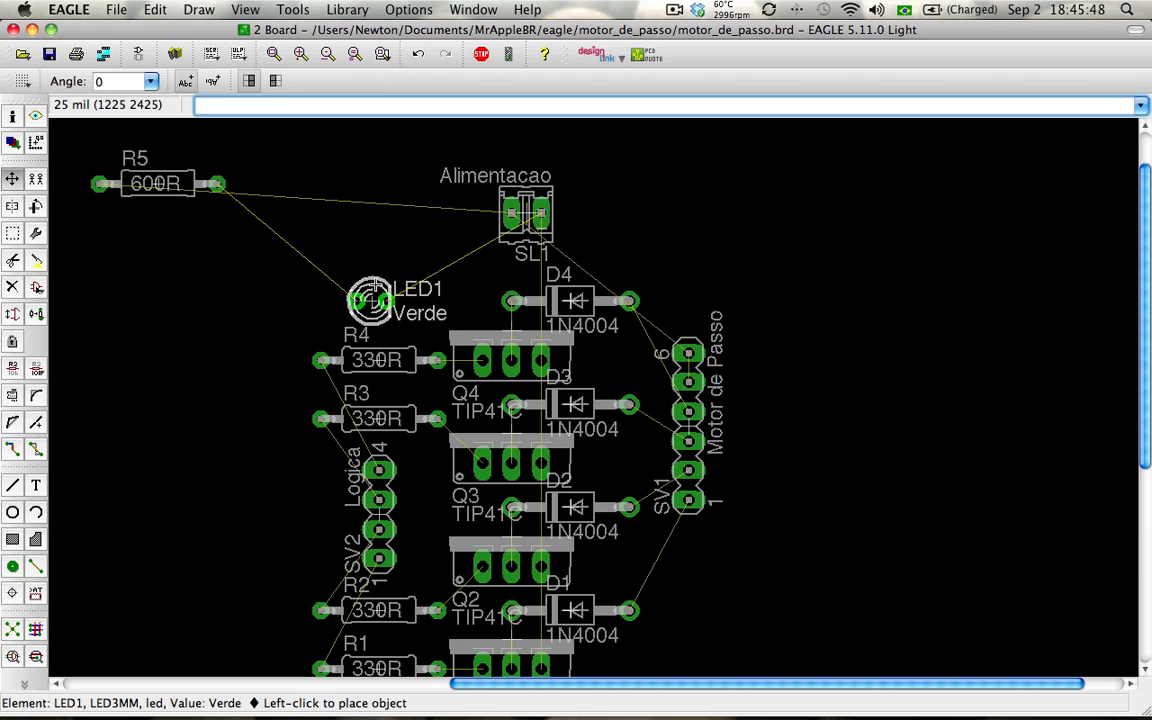
{"action": "left_click", "coordinate": [222, 292]}
{"action": "left_click", "coordinate": [180, 170]}
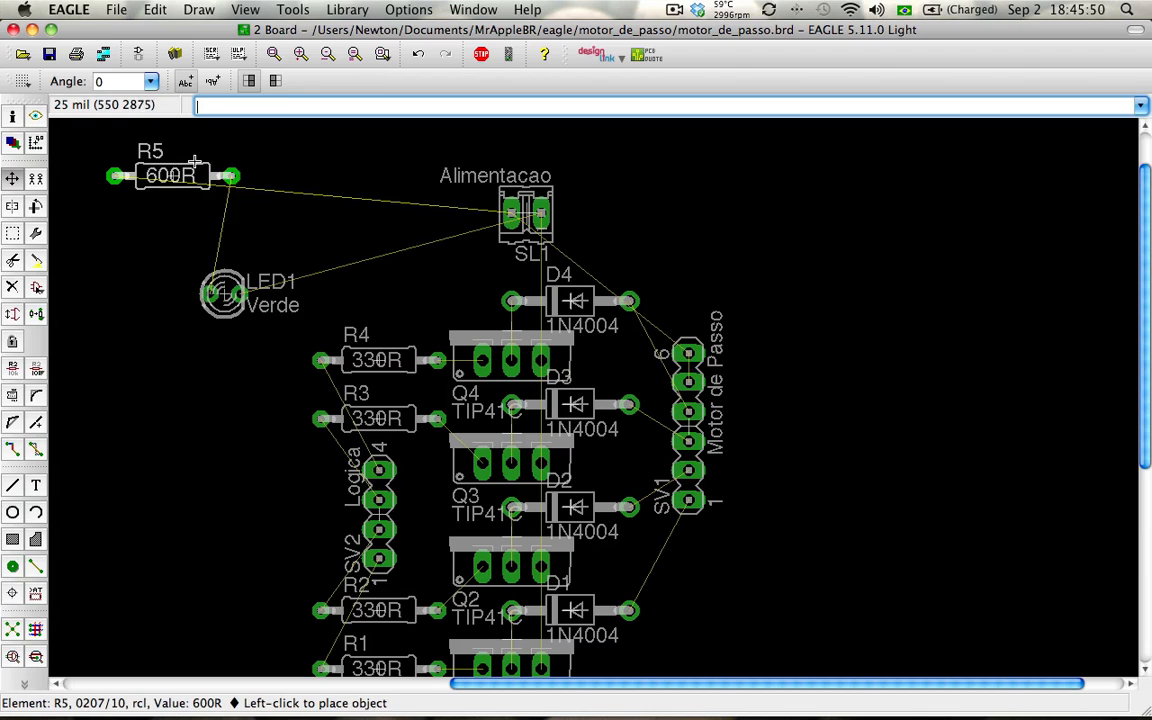
{"action": "right_click", "coordinate": [350, 185]}
{"action": "right_click", "coordinate": [350, 190]}
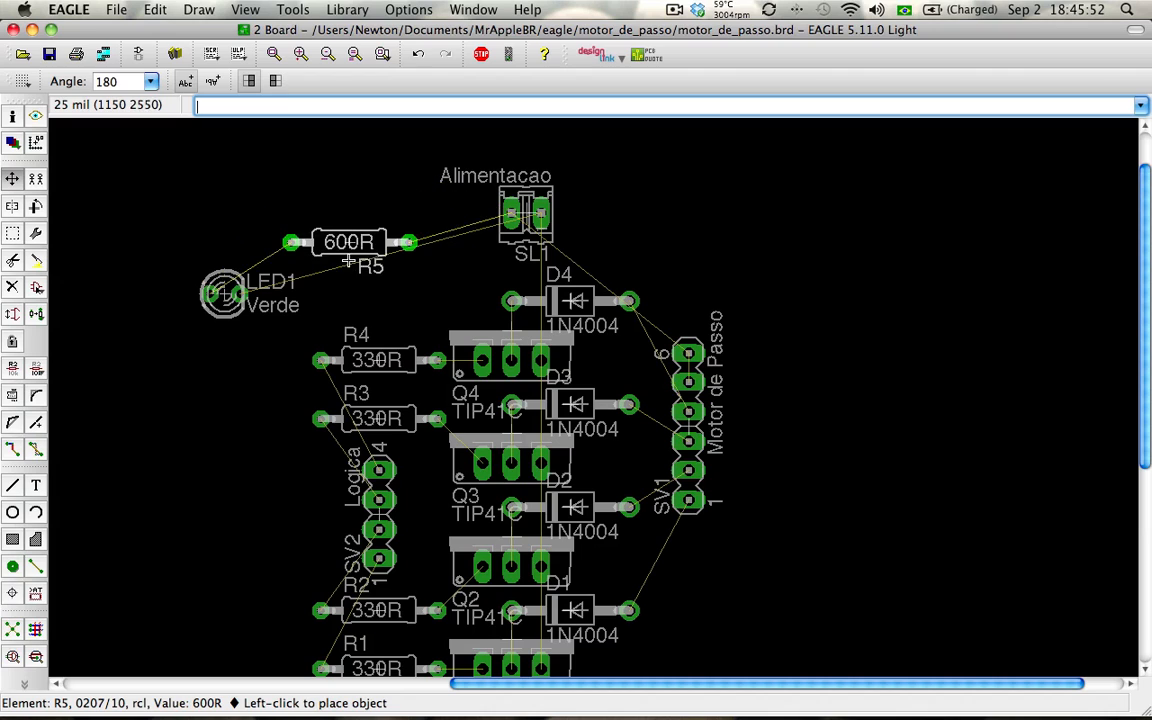
{"action": "left_click", "coordinate": [356, 196]}
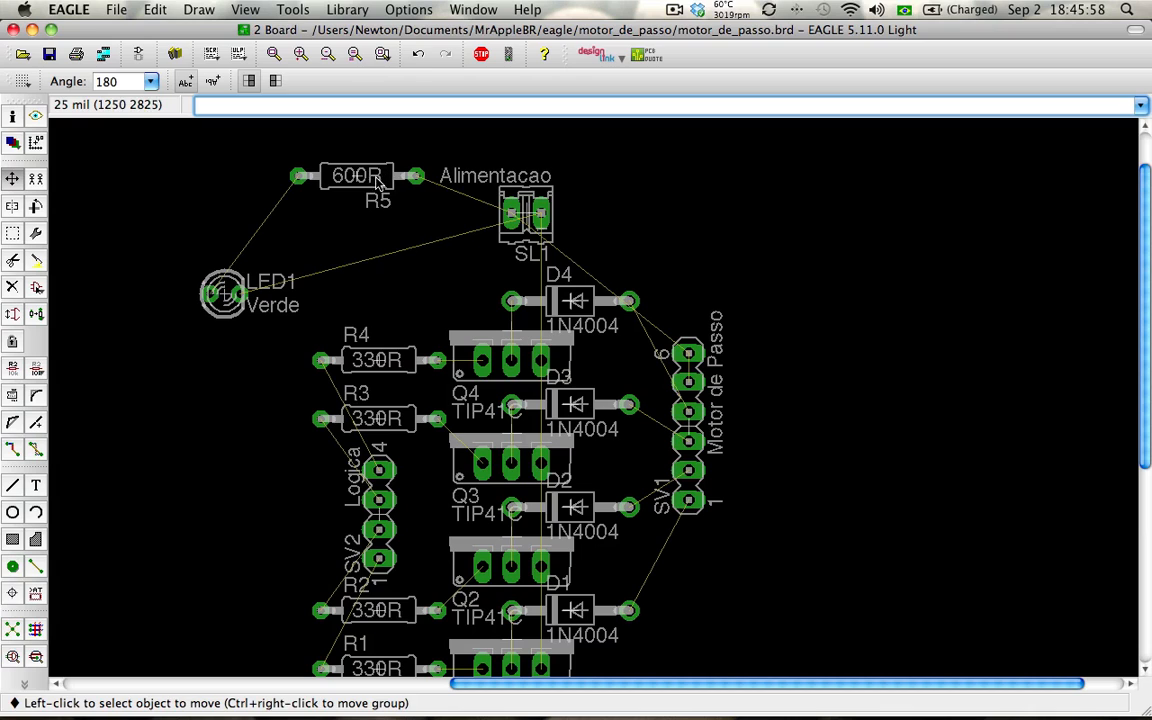
Move R5 down just above R4 and place LED1 above R5, to the left of SL1.
{"action": "left_click", "coordinate": [345, 166]}
{"action": "left_click", "coordinate": [410, 300]}
{"action": "left_click", "coordinate": [256, 275]}
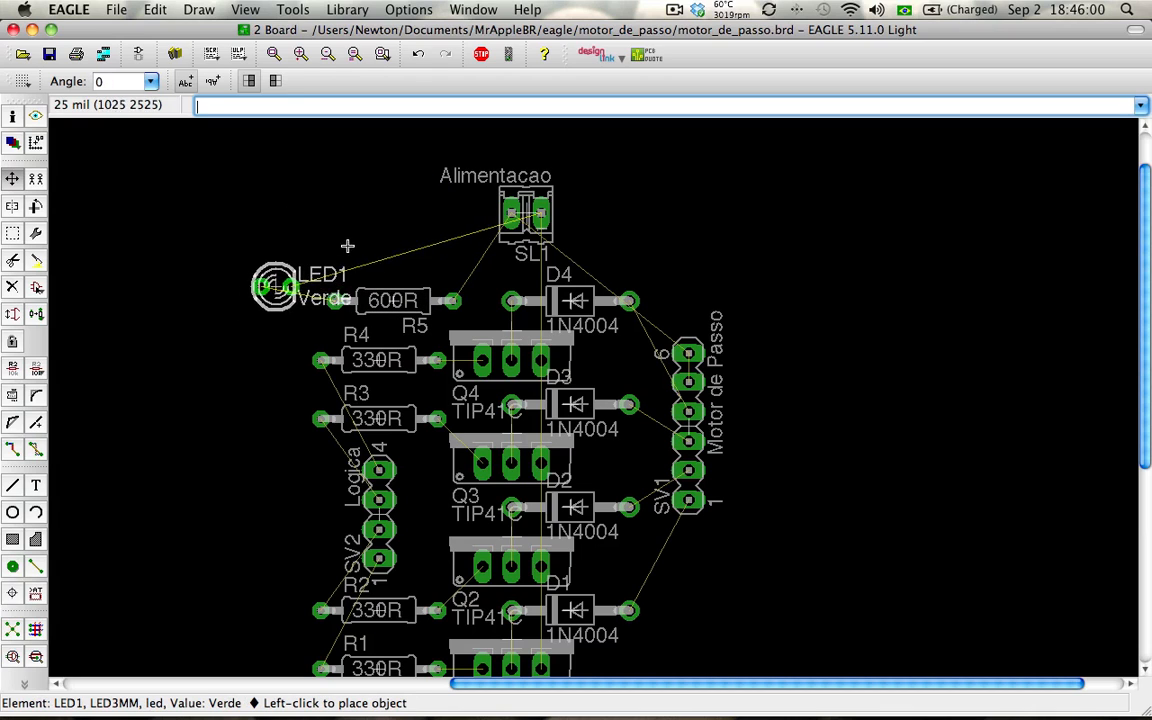
{"action": "left_click", "coordinate": [418, 228]}
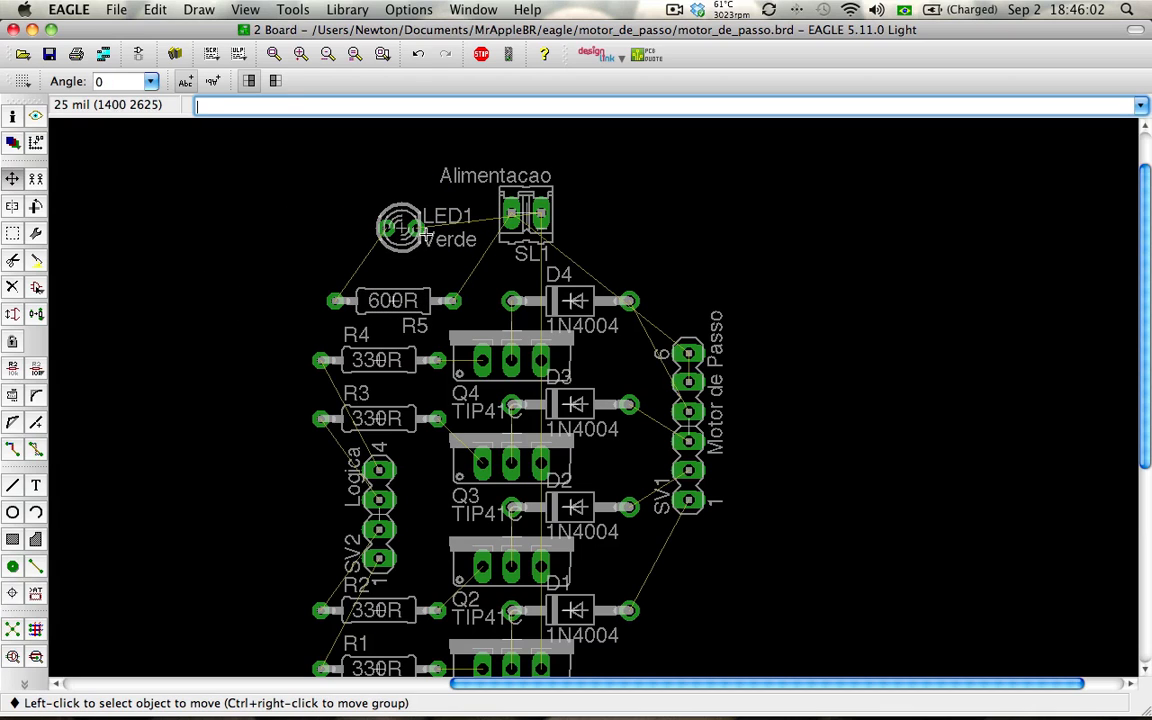
Highlight the GND signal from LED1's right-hand pad and resistor R5 to examine their connections.
{"action": "key", "text": "F10"}
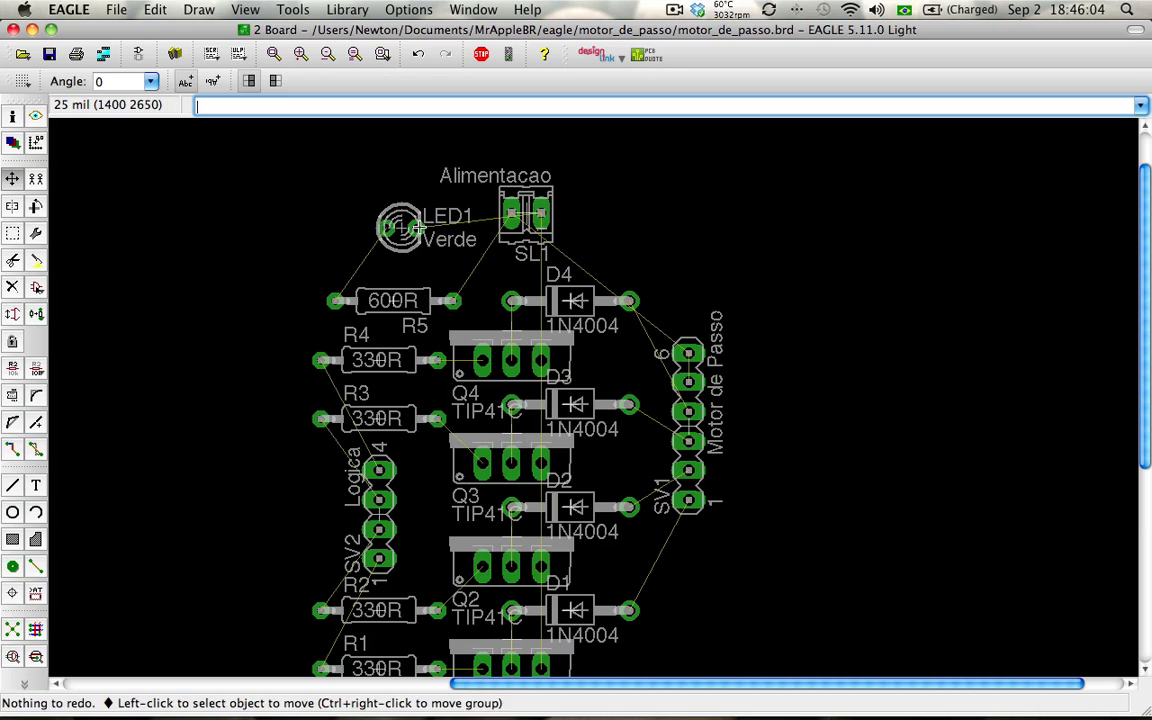
{"action": "key", "text": "F11"}
{"action": "left_click", "coordinate": [419, 228]}
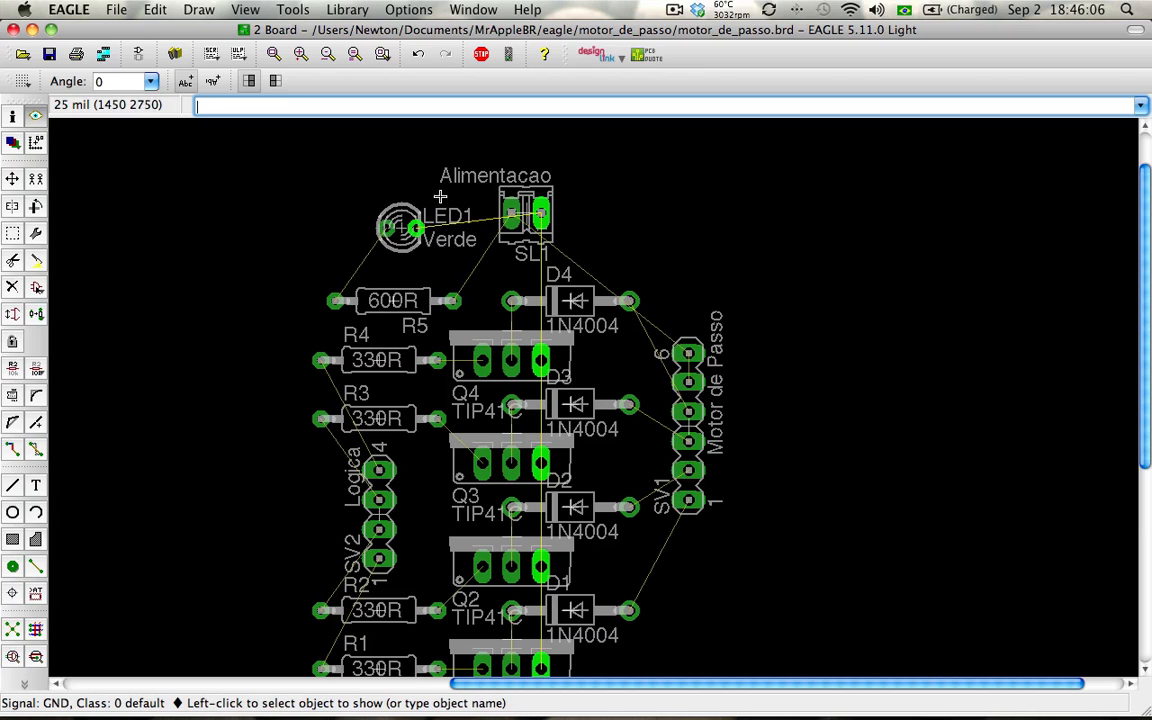
{"action": "left_click", "coordinate": [390, 290]}
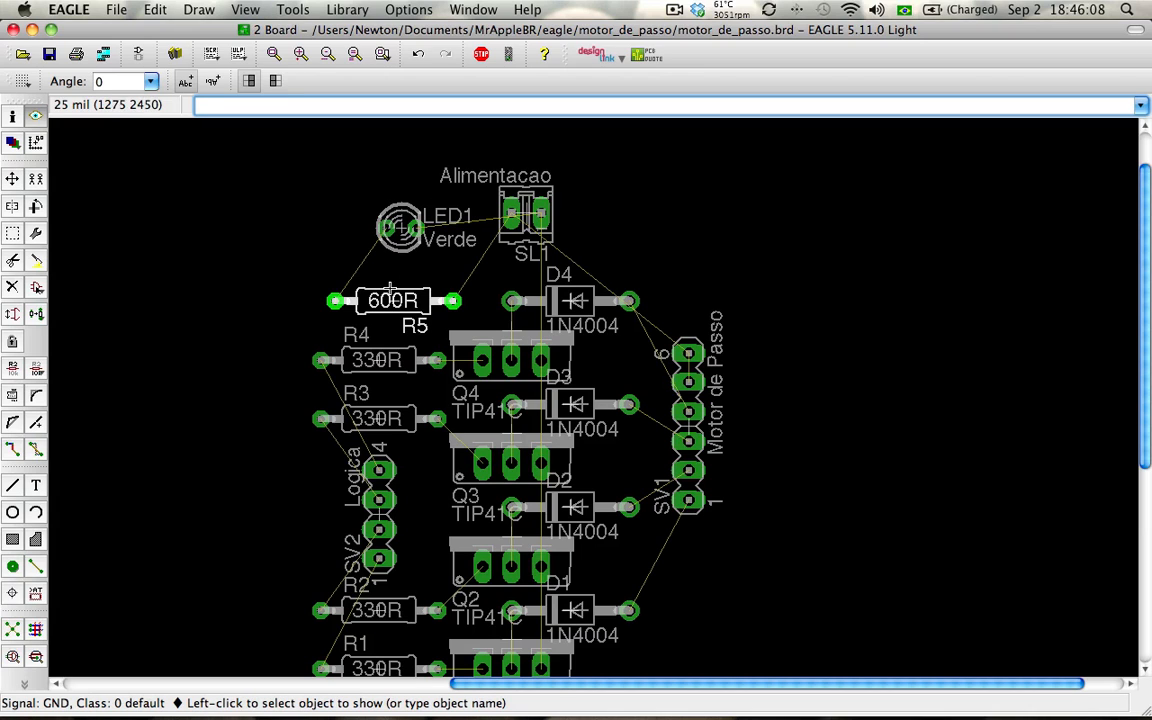
Swap the order of R5 and LED1, placing R5 left of SL1 with LED1 beneath it.
{"action": "key", "text": "F7"}
{"action": "left_click", "coordinate": [357, 269]}
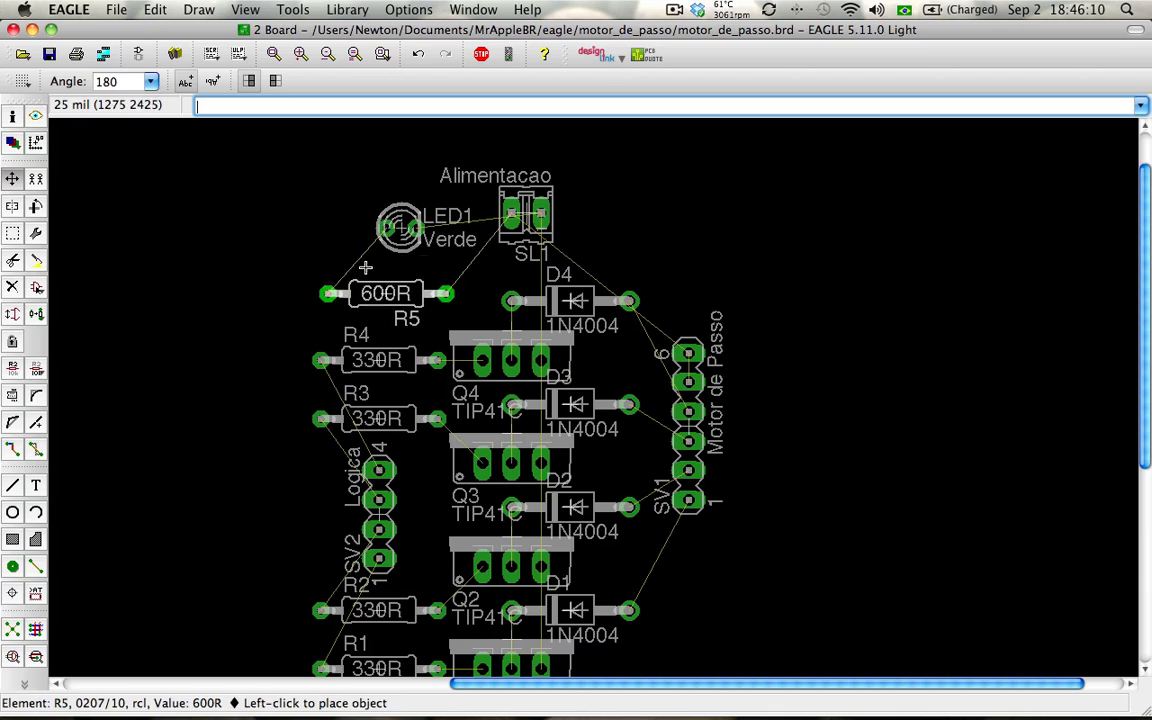
{"action": "left_click", "coordinate": [284, 159]}
{"action": "left_click", "coordinate": [402, 201]}
{"action": "left_click", "coordinate": [342, 253]}
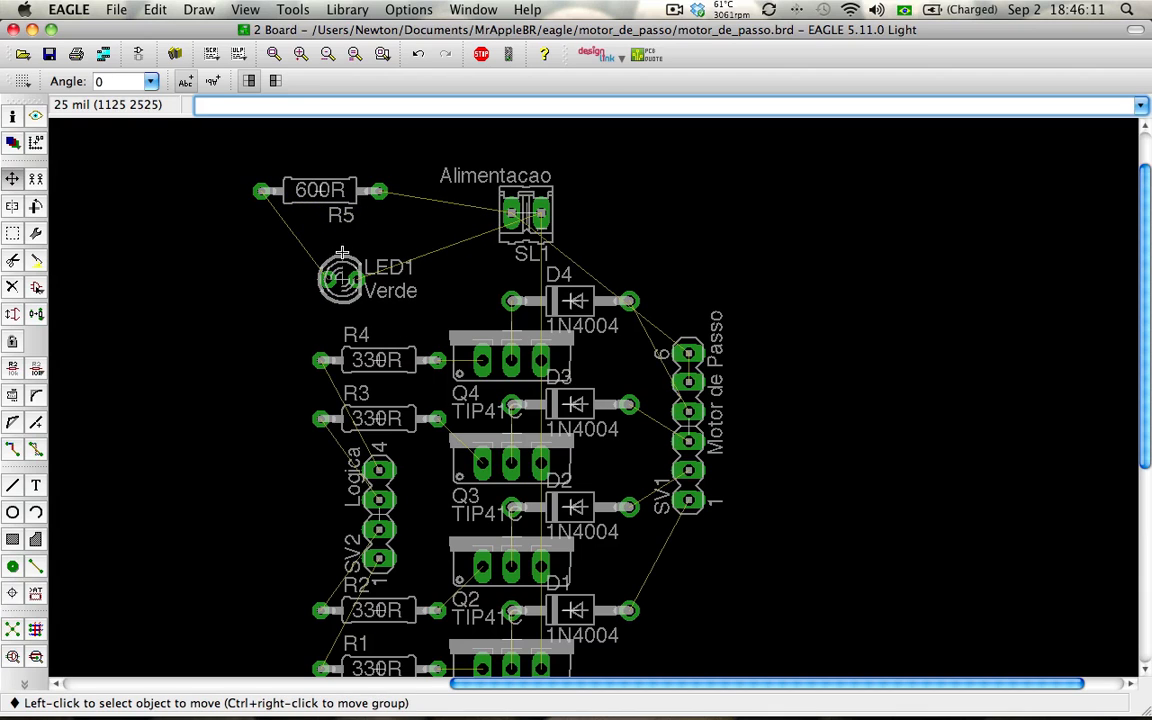
{"action": "left_click", "coordinate": [290, 171]}
{"action": "left_click", "coordinate": [349, 207]}
Examine LED1's GND connection, and place R5 aligned just above R4 with LED1 centred directly above R5.
{"action": "key", "text": "alt+s"}
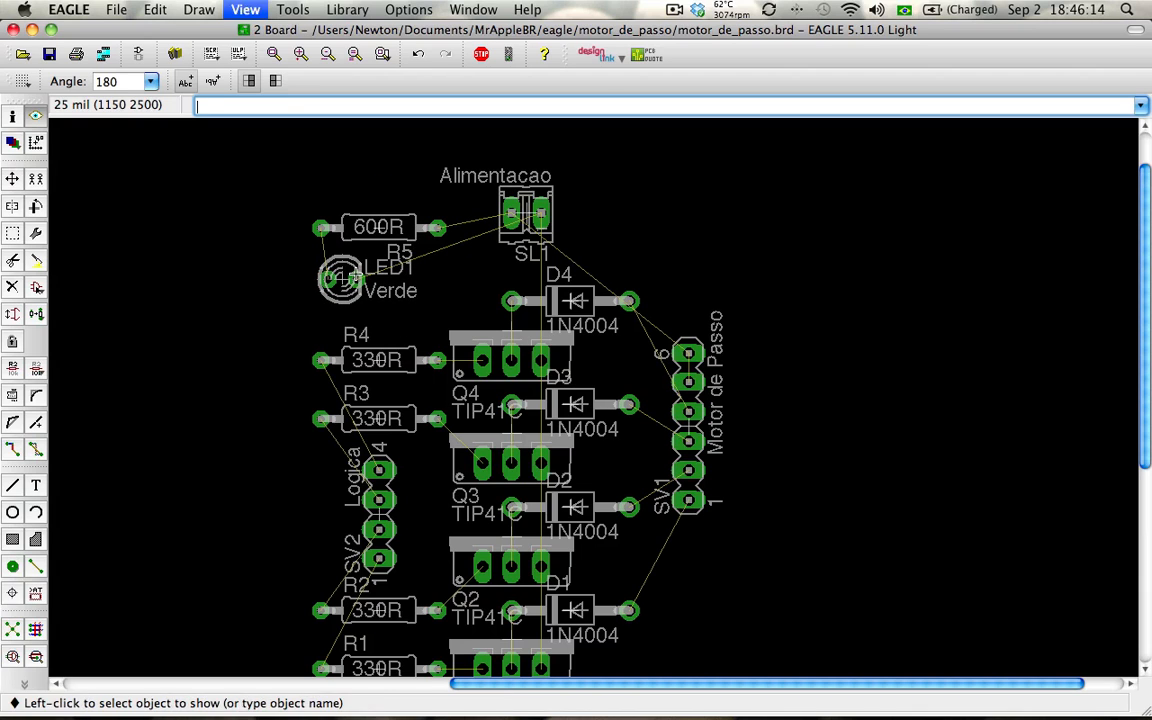
{"action": "left_click", "coordinate": [357, 276]}
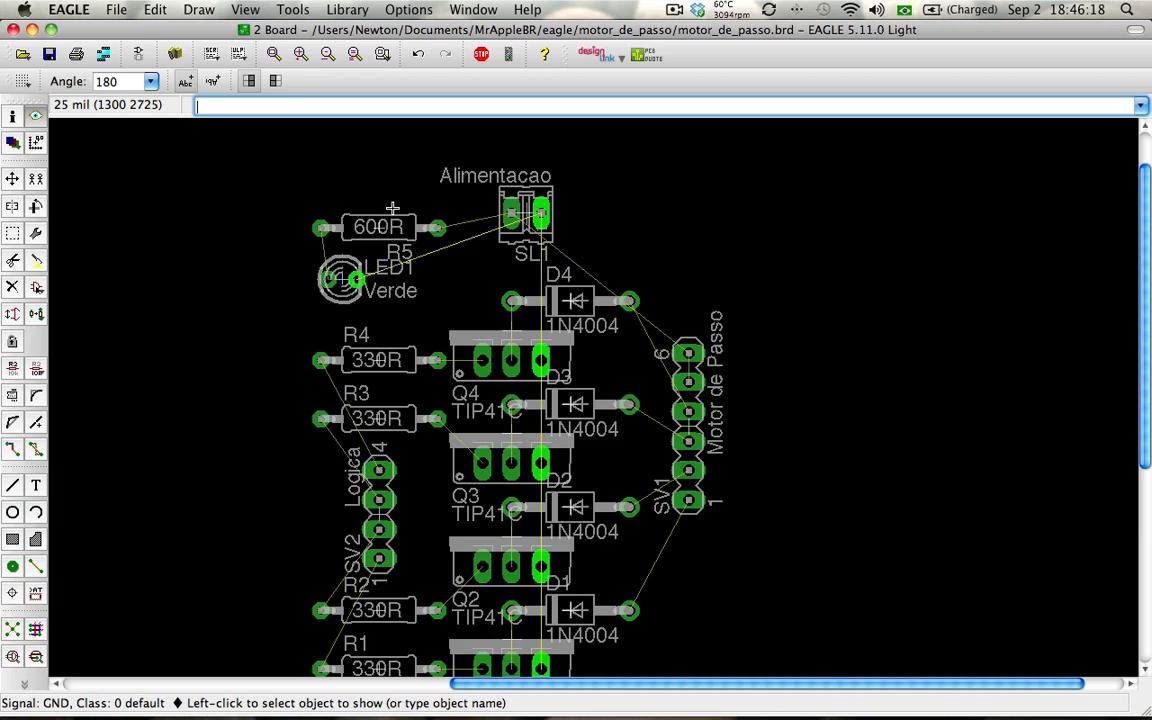
{"action": "key", "text": "F7"}
{"action": "left_click", "coordinate": [354, 275]}
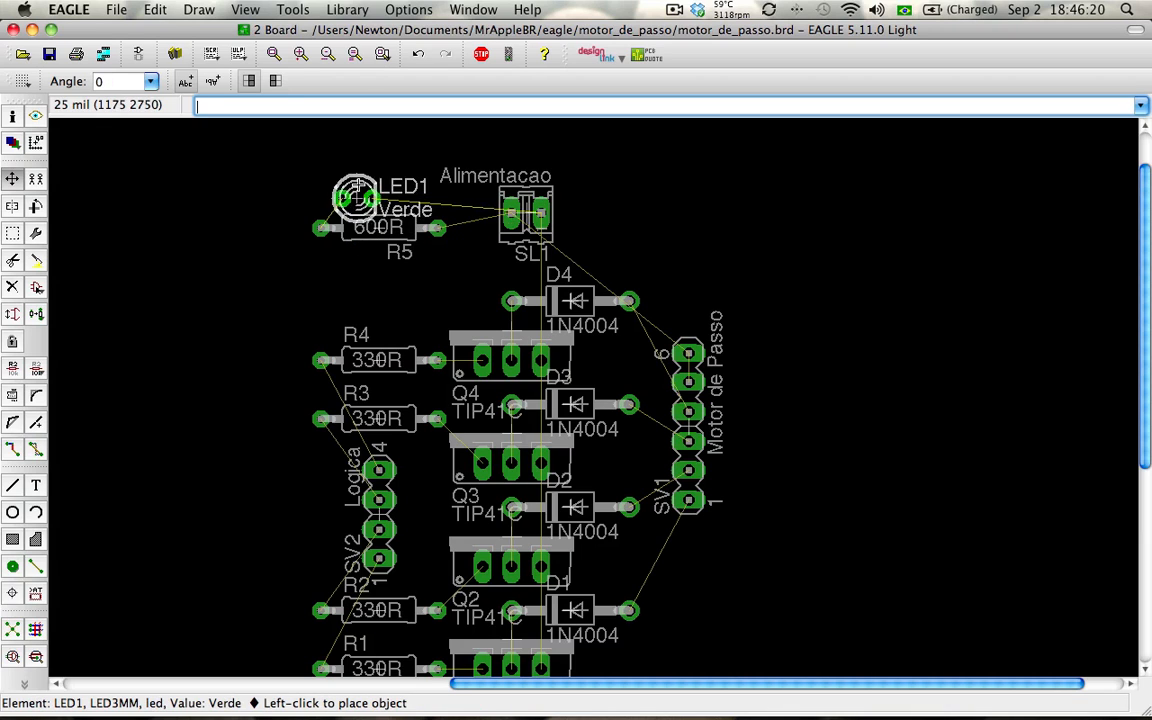
{"action": "left_click", "coordinate": [362, 168]}
{"action": "left_click", "coordinate": [380, 234]}
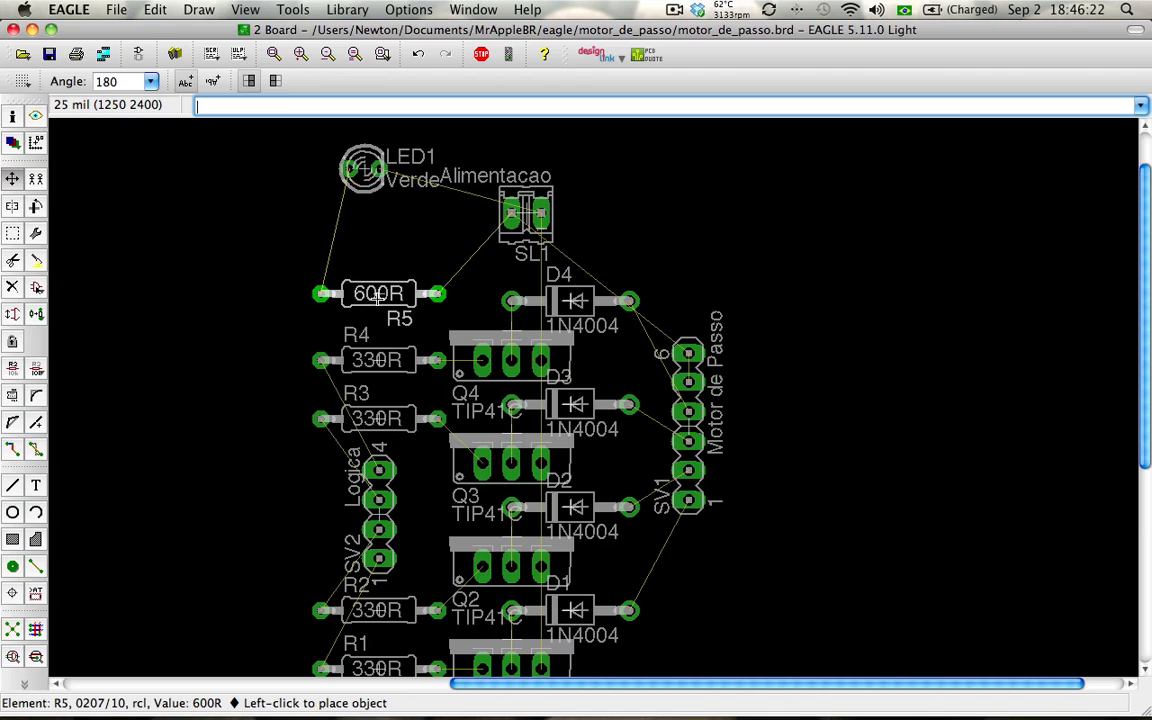
{"action": "left_click", "coordinate": [378, 308]}
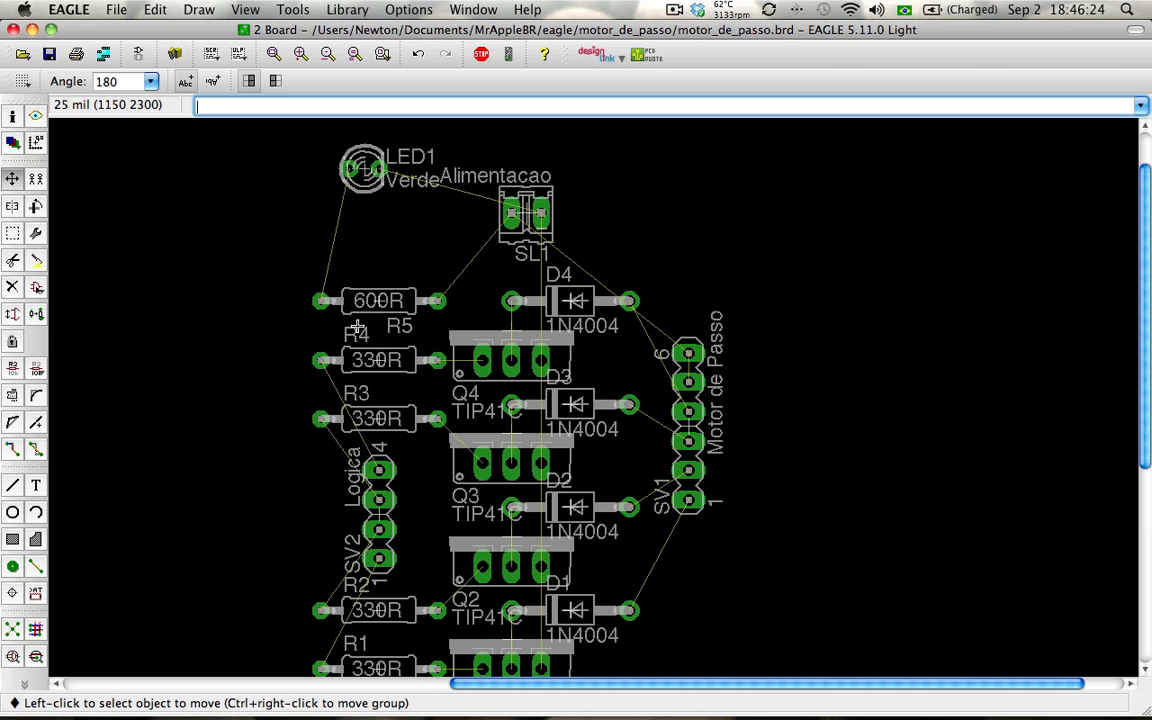
{"action": "left_click", "coordinate": [363, 169]}
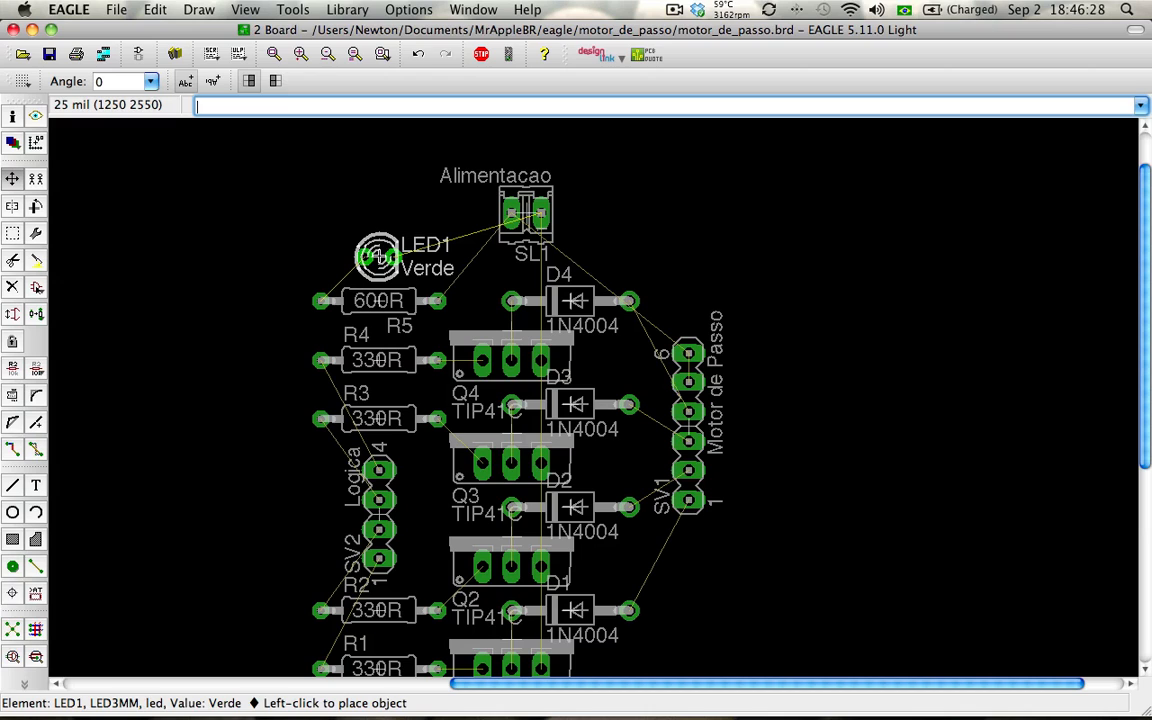
{"action": "left_click", "coordinate": [378, 257]}
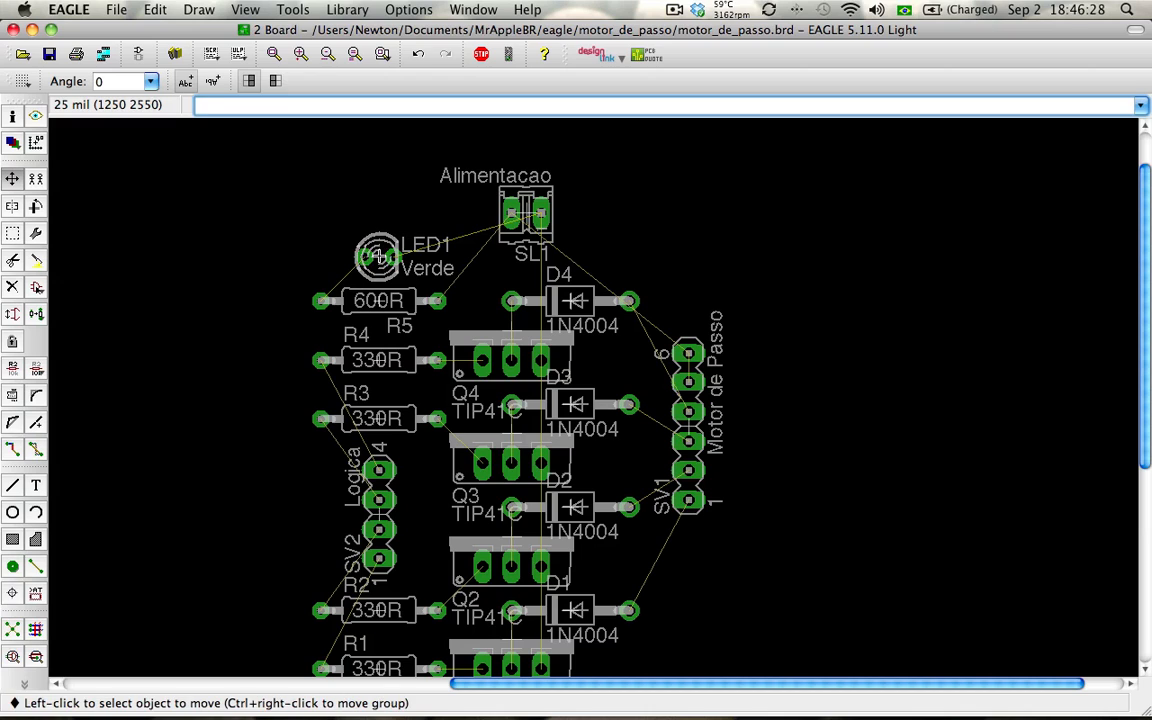
Move the SL1 Alimentacao connector just to the right of LED1, above Q4, and save the board.
{"action": "left_click", "coordinate": [523, 213]}
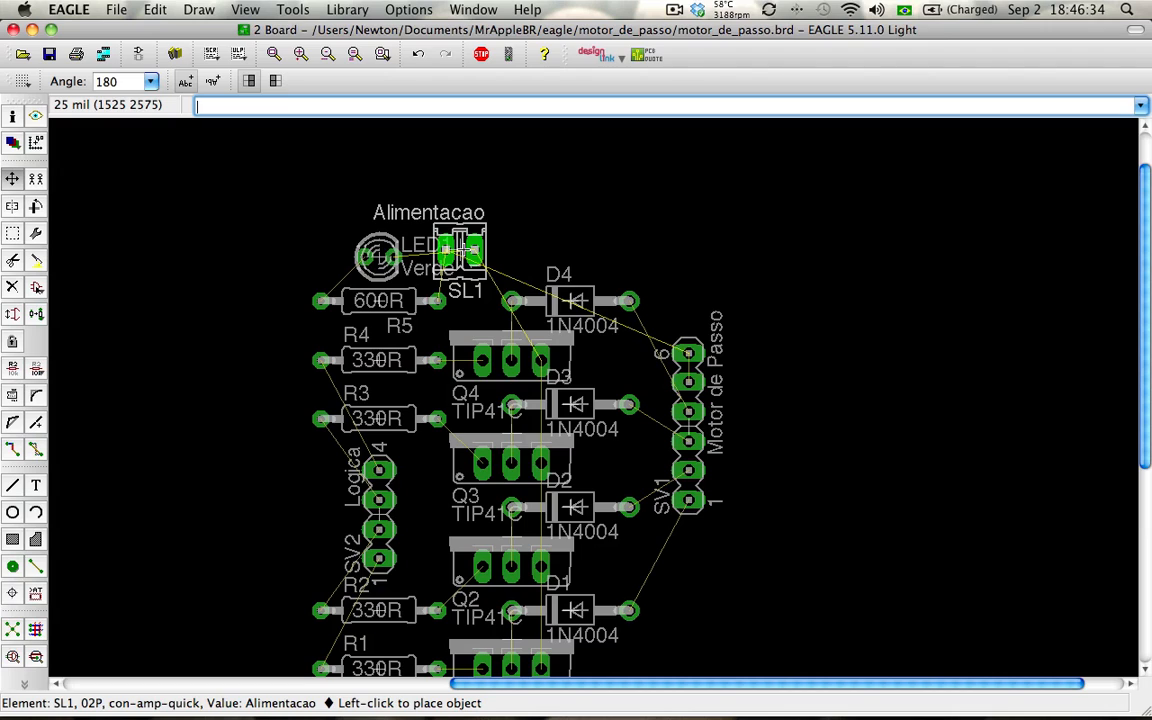
{"action": "left_click", "coordinate": [466, 248]}
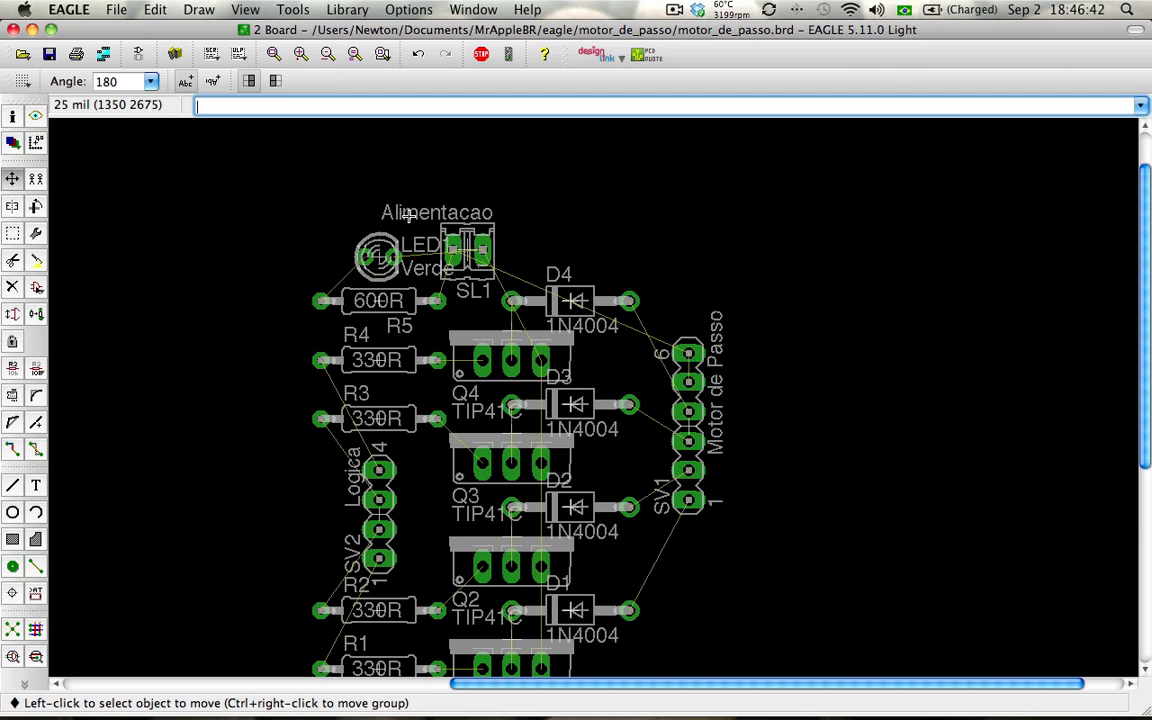
{"action": "scroll", "coordinate": [400, 213], "scroll_direction": "down", "scroll_amount": 1}
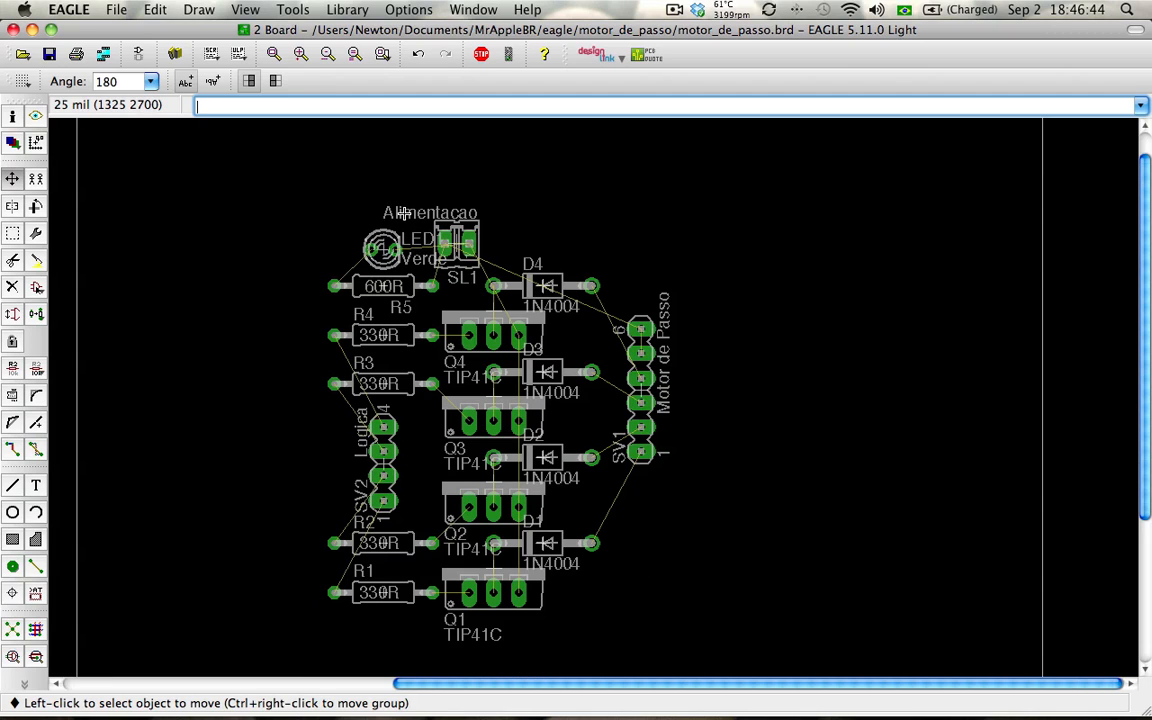
{"action": "scroll", "coordinate": [400, 213], "scroll_direction": "up", "scroll_amount": 1}
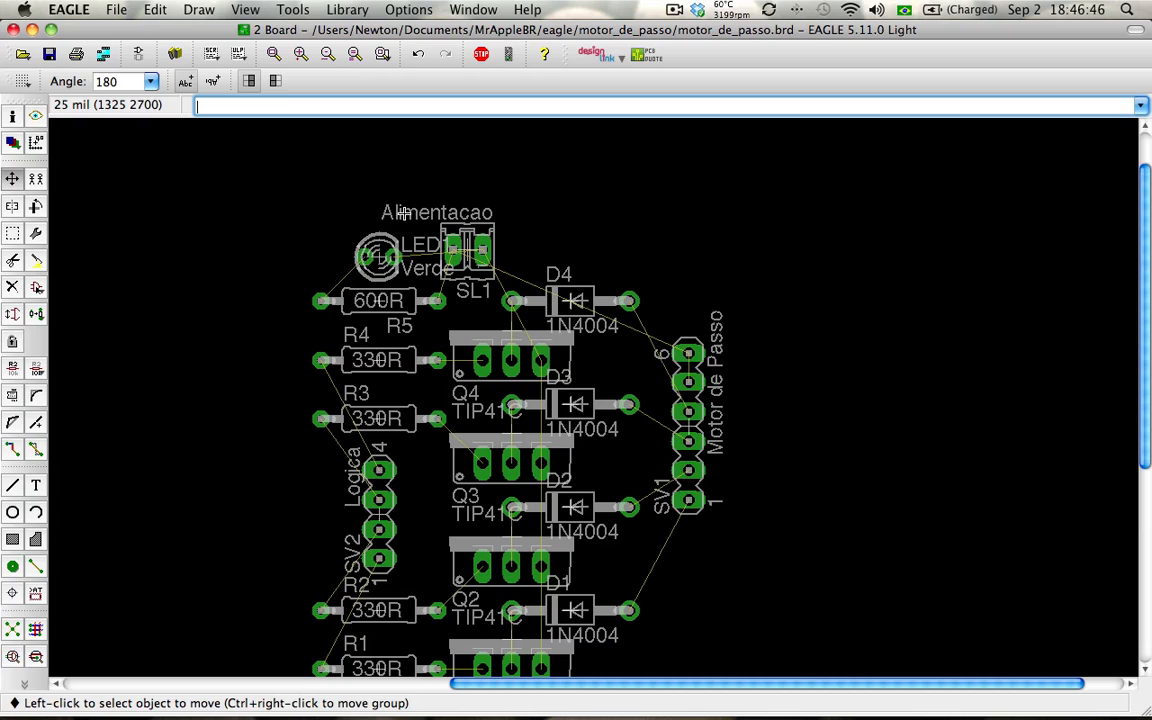
{"action": "scroll", "coordinate": [400, 213], "scroll_direction": "down", "scroll_amount": 1}
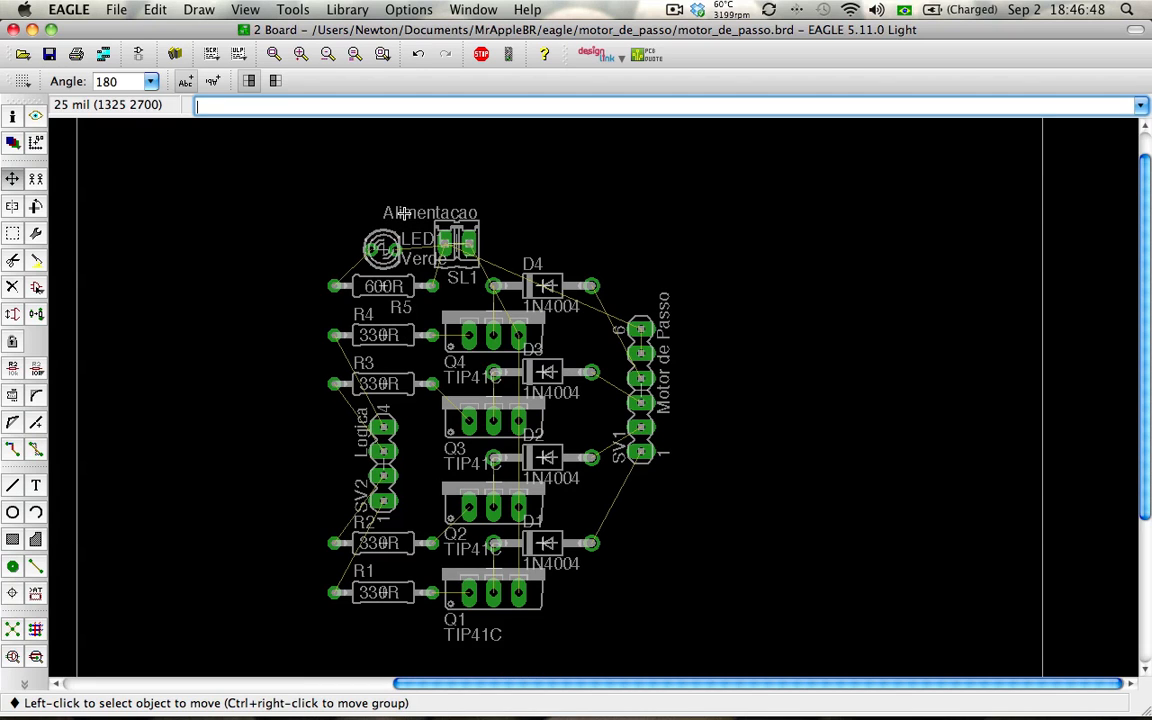
{"action": "left_click", "coordinate": [49, 53]}
{"action": "left_click", "coordinate": [694, 8]}
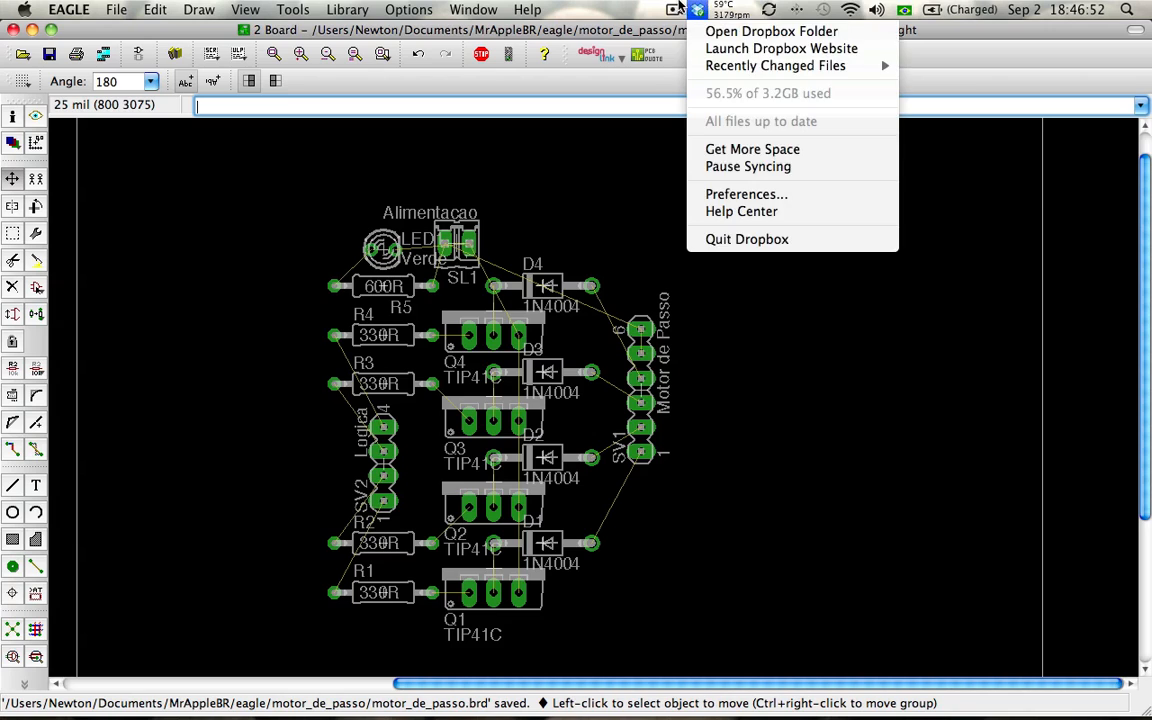
{"action": "mouse_move", "coordinate": [675, 9]}
{"action": "left_click", "coordinate": [665, 49]}
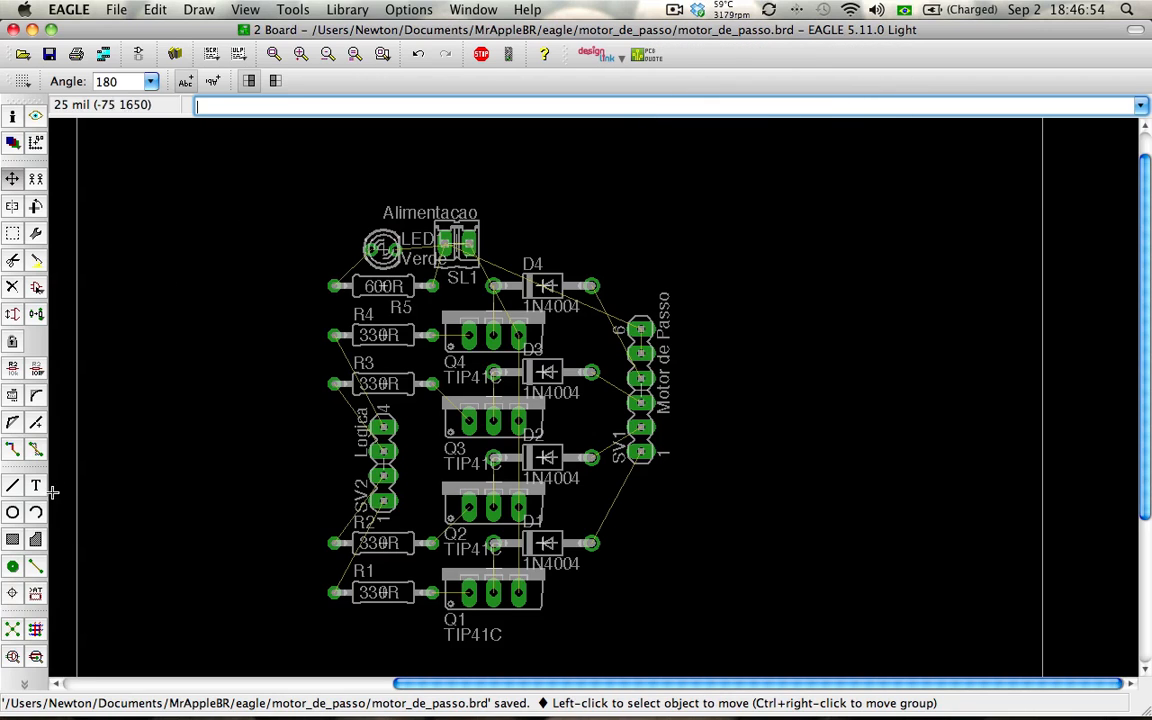
Start the Route command on layer 16 Bottom with 45-degree wire bends and the straight miter style.
{"action": "left_click", "coordinate": [17, 454]}
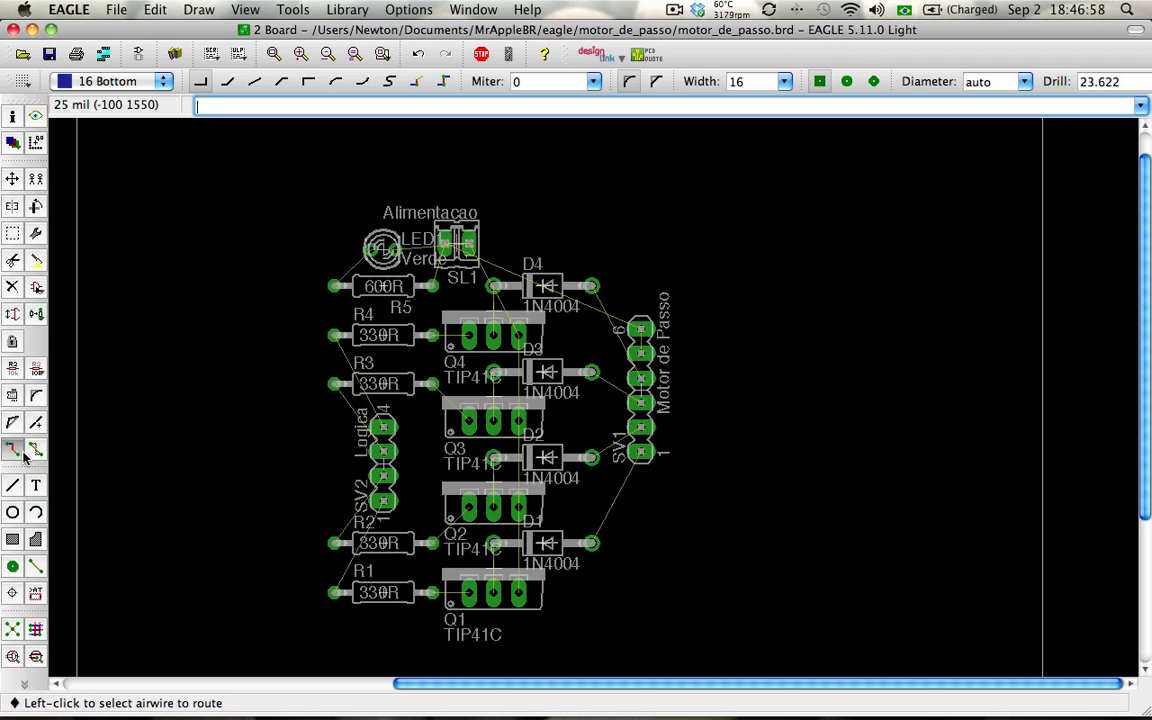
{"action": "left_click", "coordinate": [112, 81]}
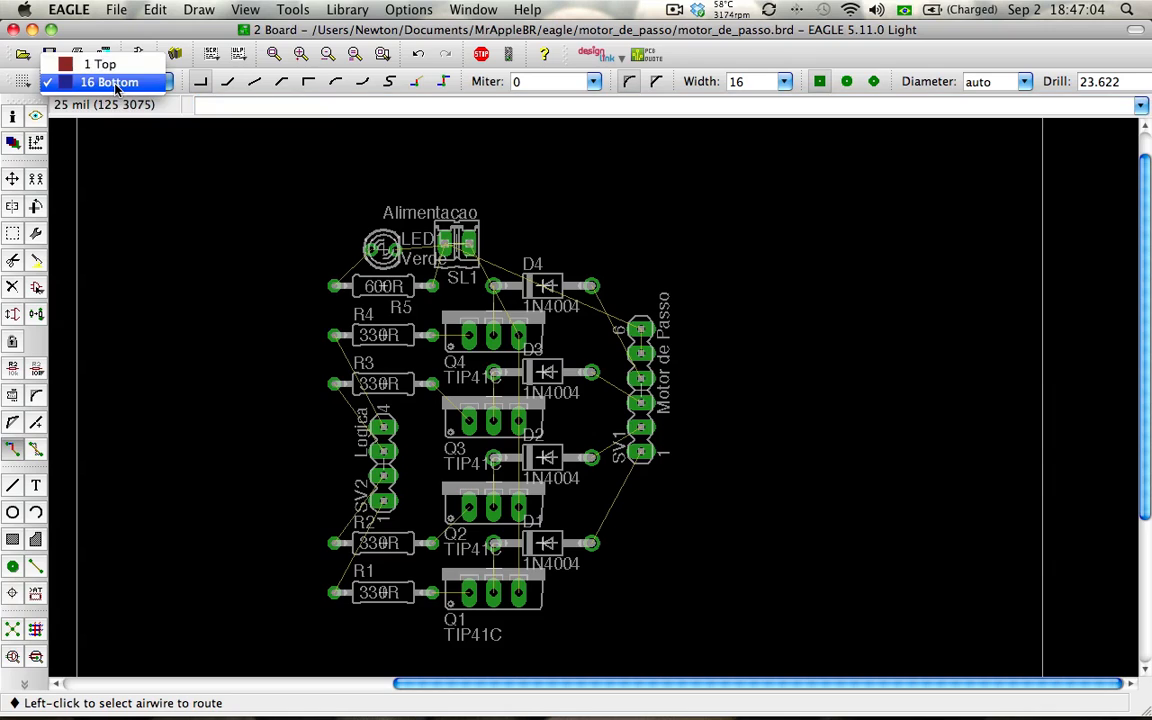
{"action": "left_click", "coordinate": [115, 84]}
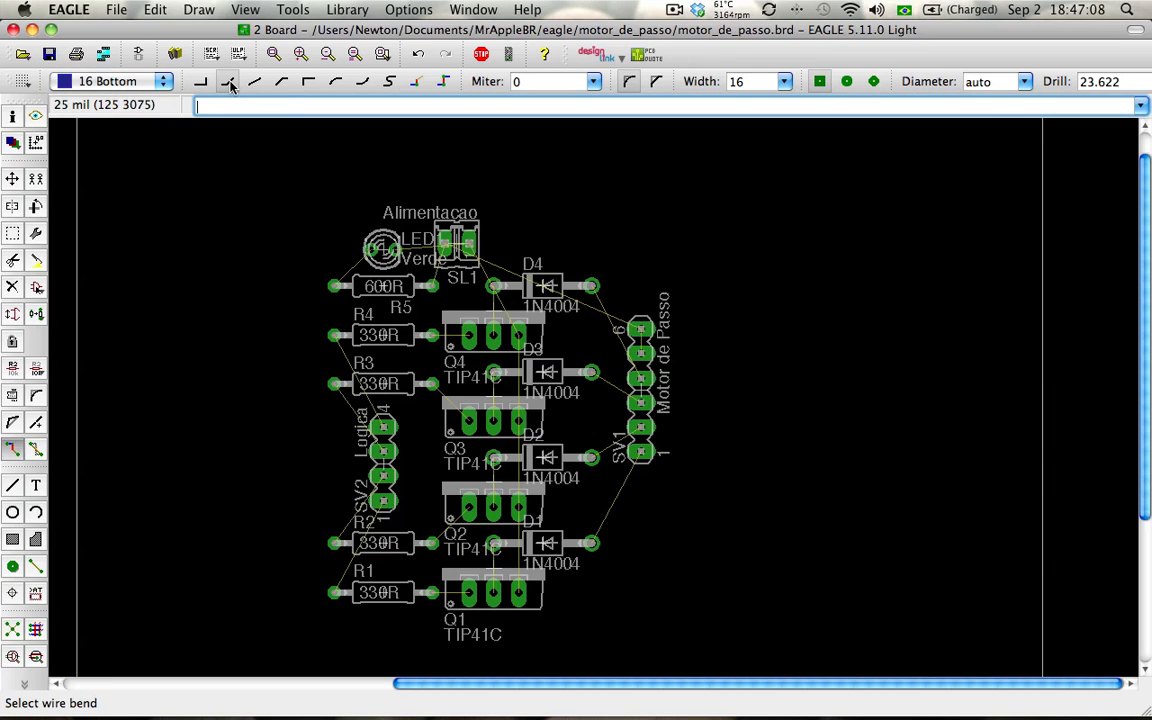
{"action": "left_click", "coordinate": [657, 83]}
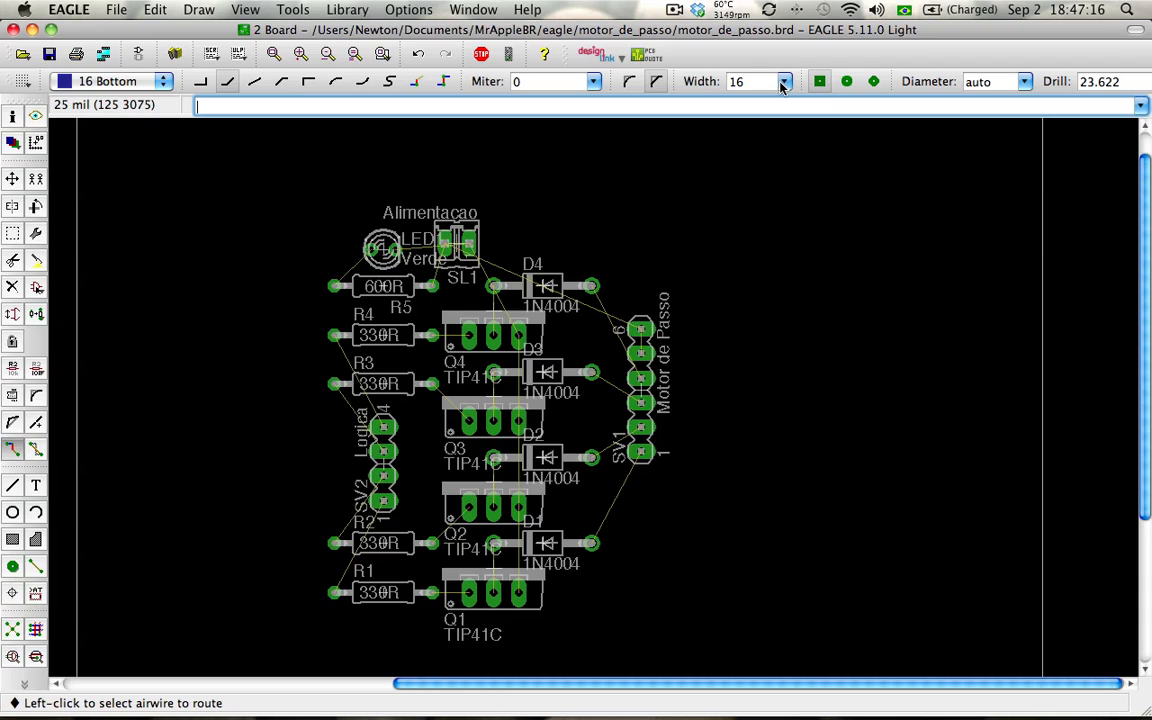
Set the routing via shape to round and the track width to 40 mil.
{"action": "left_click", "coordinate": [849, 84]}
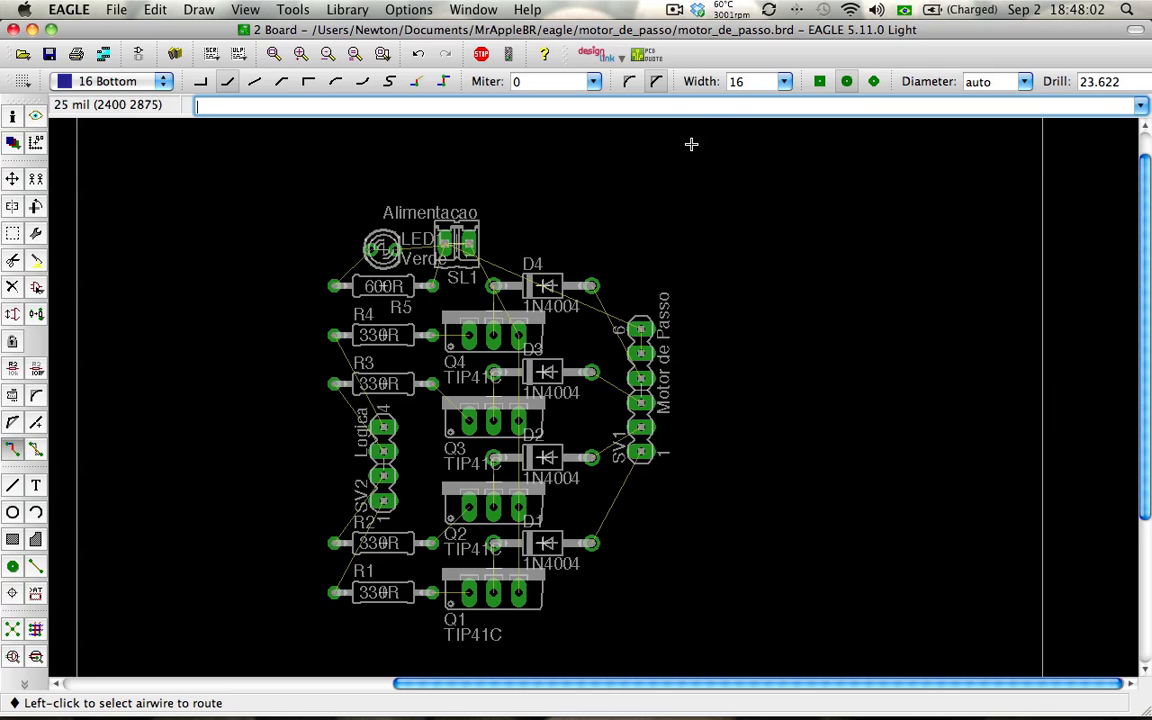
{"action": "left_click", "coordinate": [785, 81]}
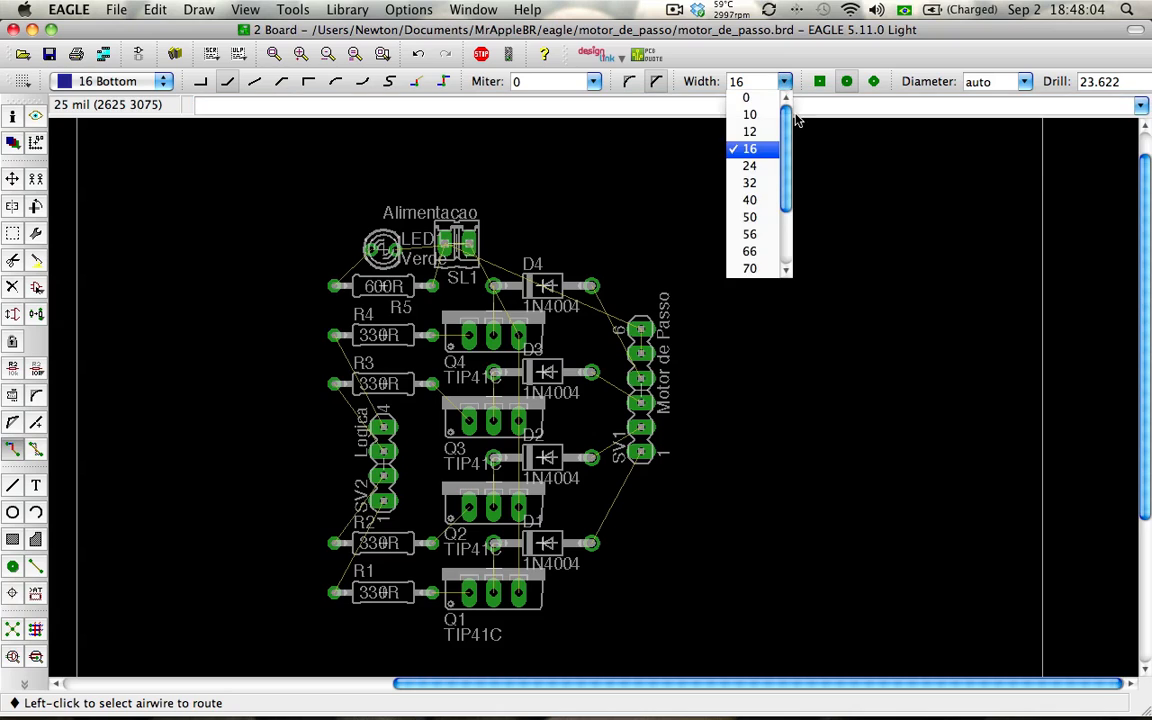
{"action": "left_click", "coordinate": [764, 199]}
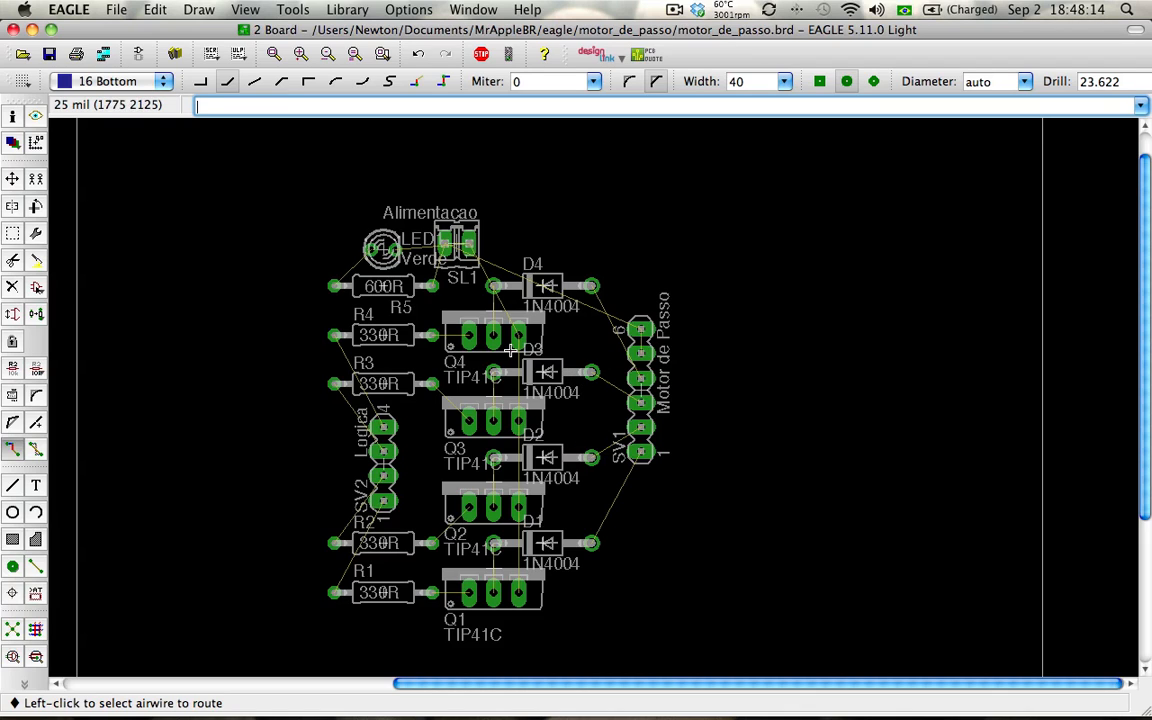
Route a straight vertical GND track linking the third pads of transistors Q1, Q2, Q3 and Q4.
{"action": "left_click", "coordinate": [521, 591]}
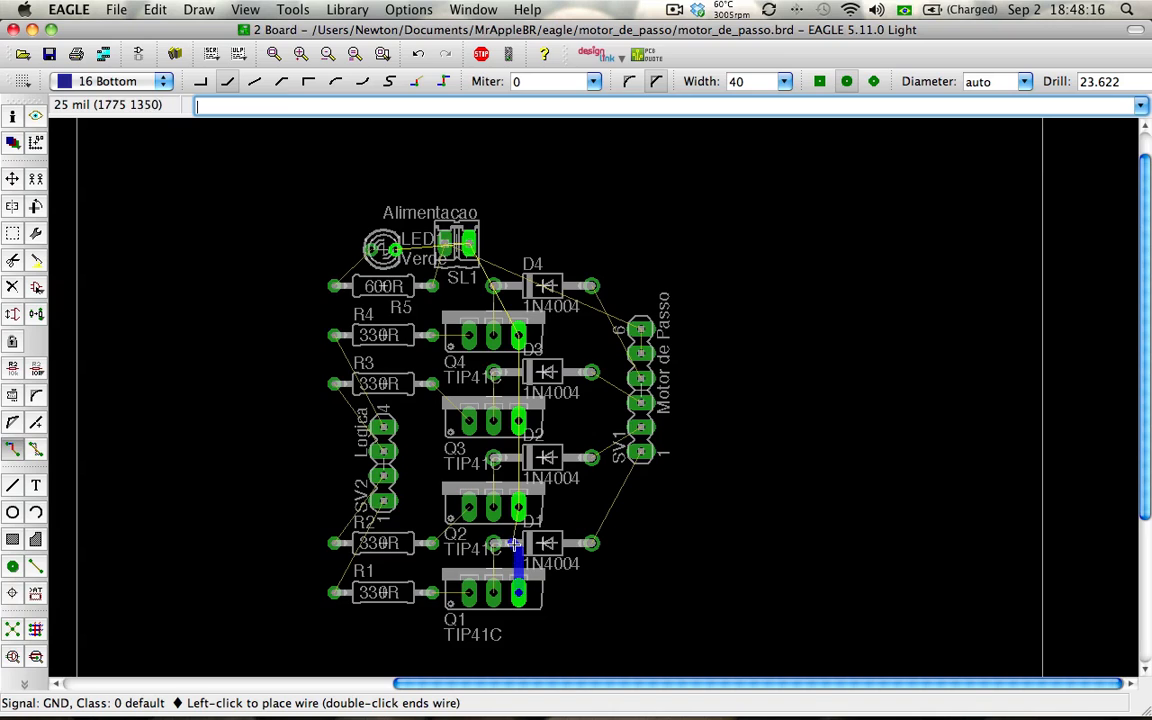
{"action": "left_click", "coordinate": [519, 508]}
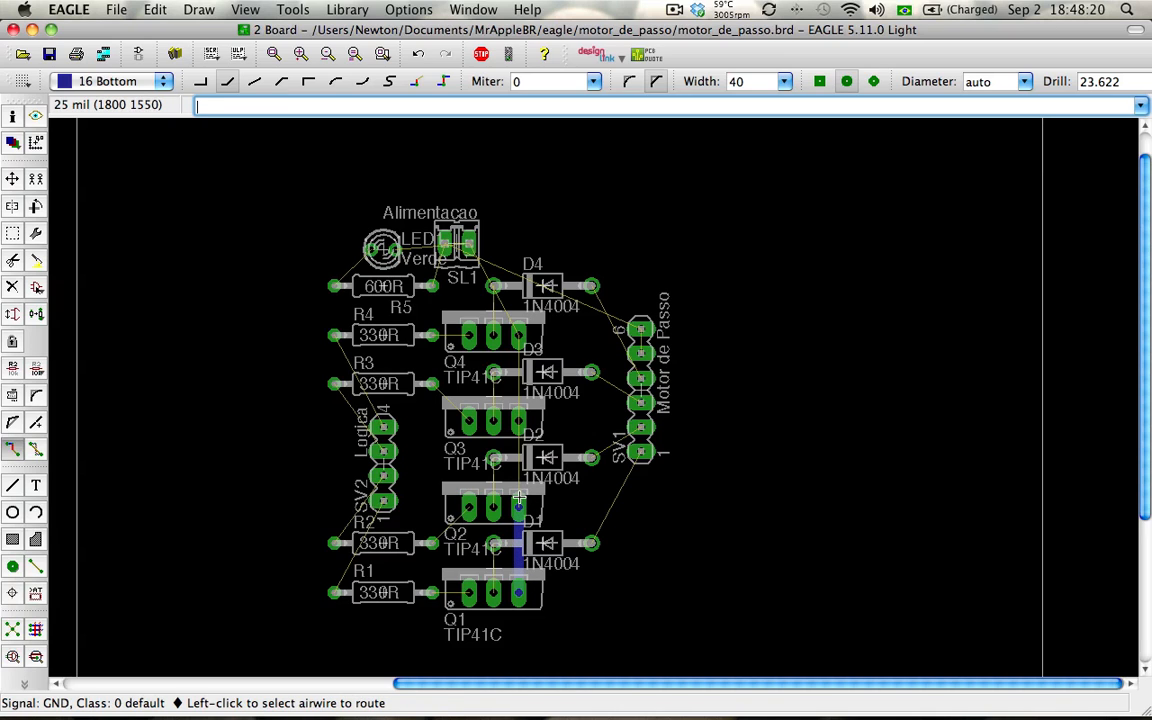
{"action": "left_click", "coordinate": [519, 490]}
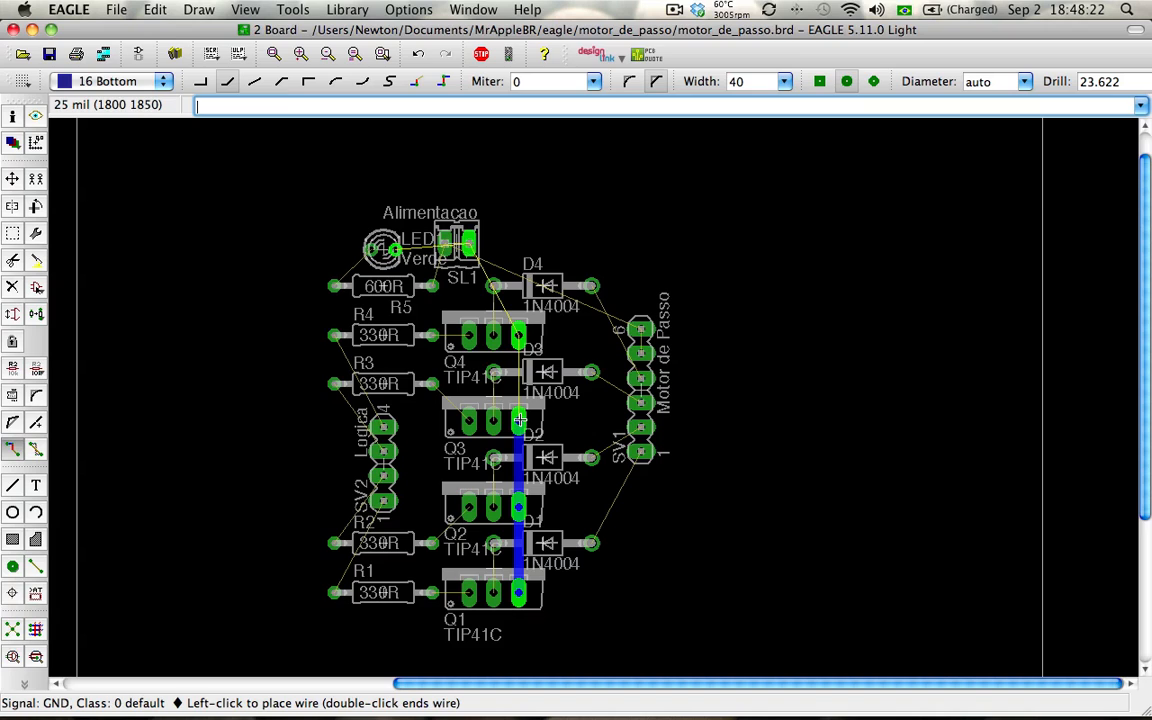
{"action": "left_click", "coordinate": [519, 420]}
{"action": "left_click", "coordinate": [522, 412]}
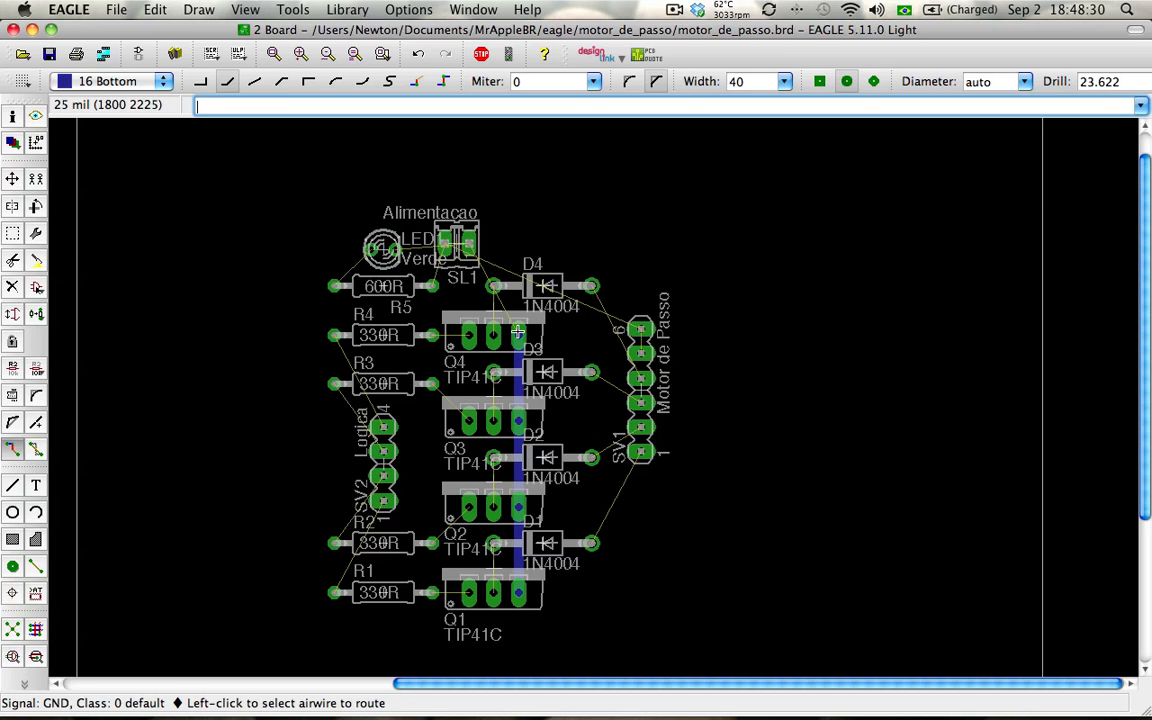
Highlight the GND signal at Q4's third pad and check the transistors' ground connections in the schematic.
{"action": "left_click", "coordinate": [36, 116]}
{"action": "left_click", "coordinate": [520, 328]}
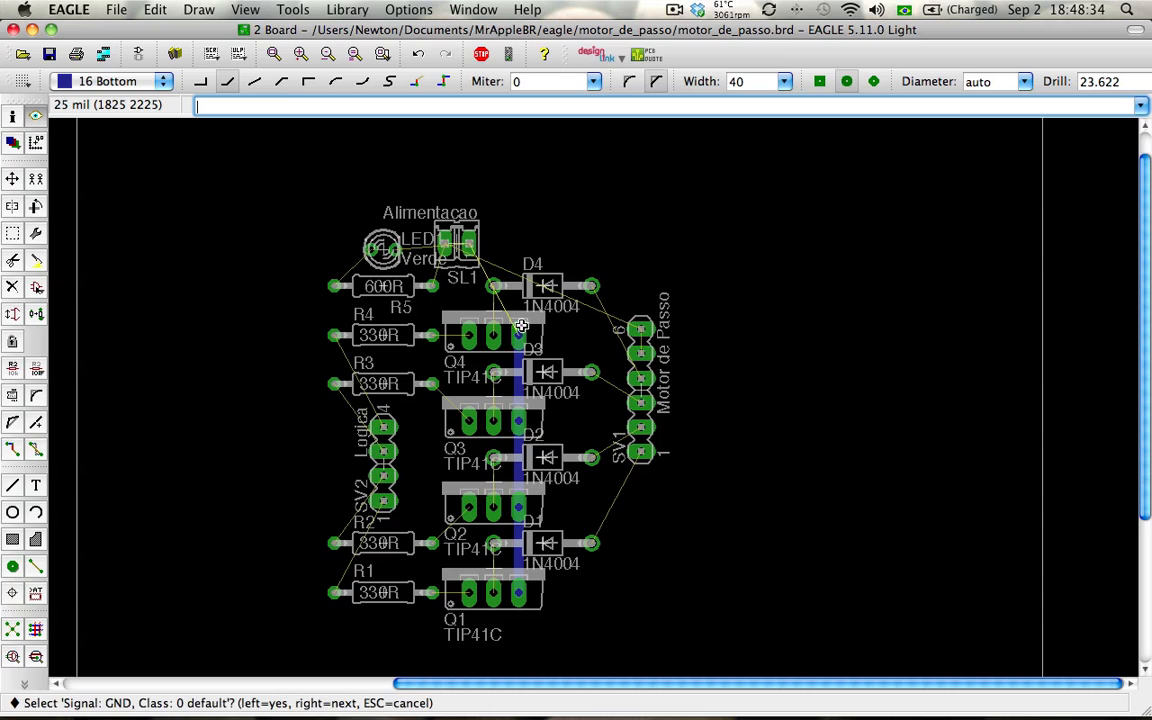
{"action": "left_click", "coordinate": [521, 326]}
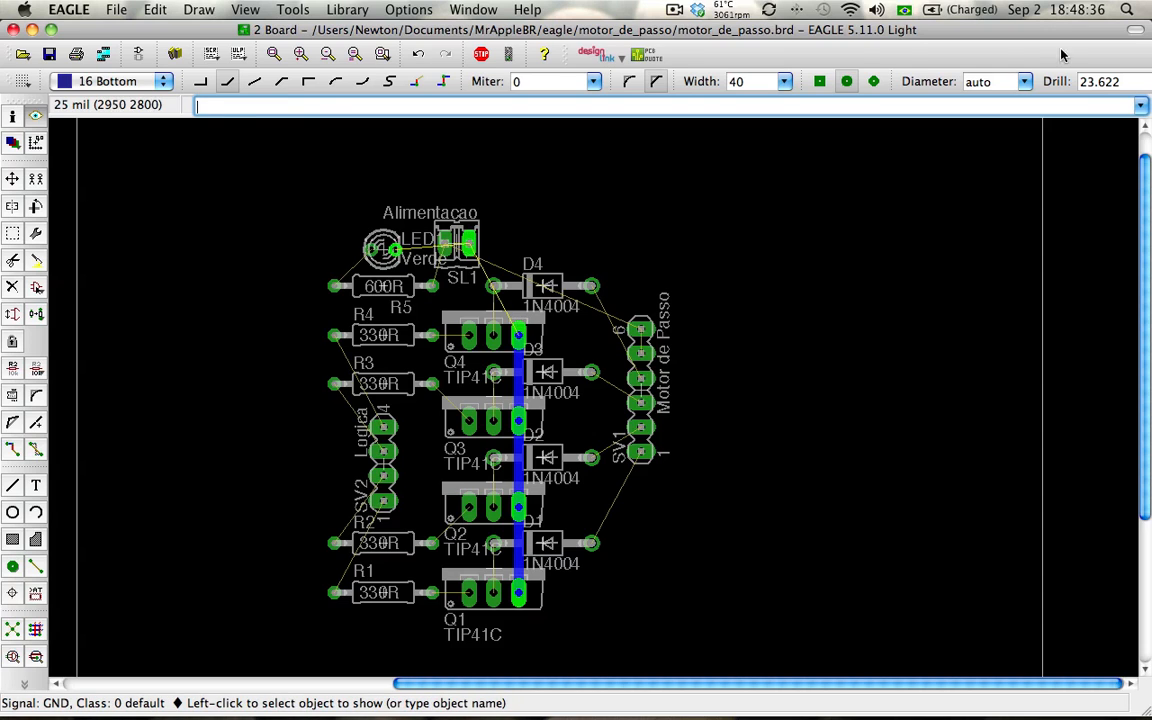
{"action": "key", "text": "F10"}
{"action": "left_click", "coordinate": [791, 351]}
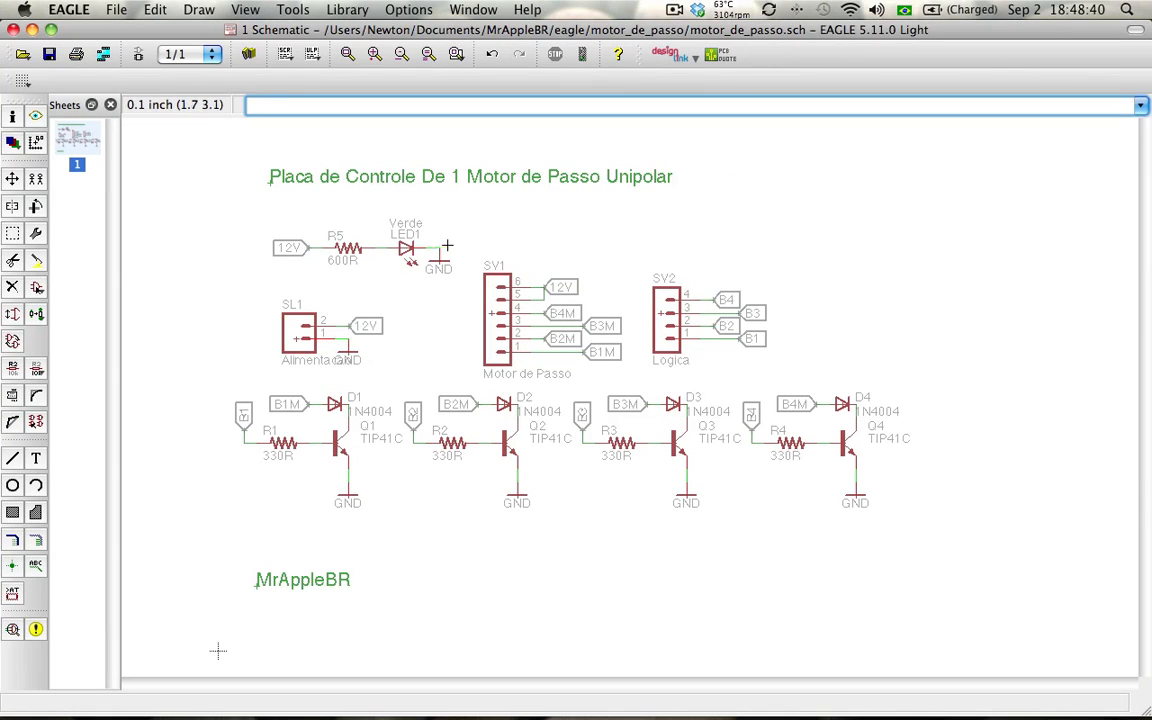
{"action": "scroll", "coordinate": [531, 484], "scroll_direction": "up", "scroll_amount": 1}
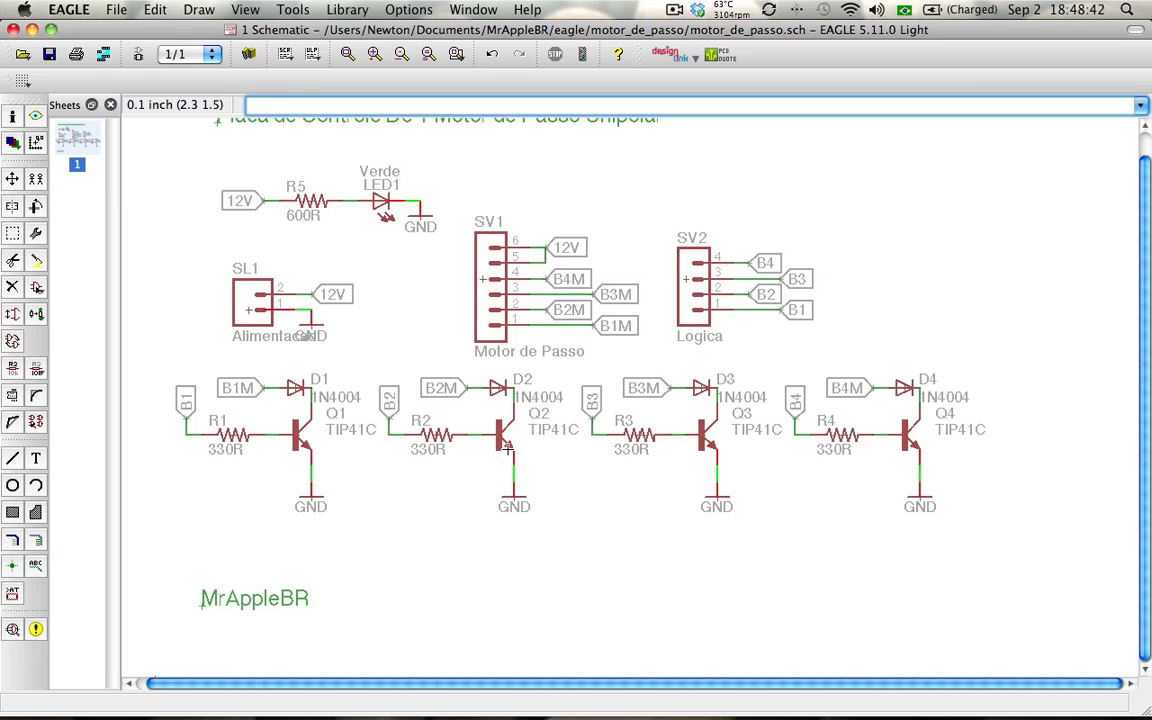
{"action": "key", "text": "super+grave"}
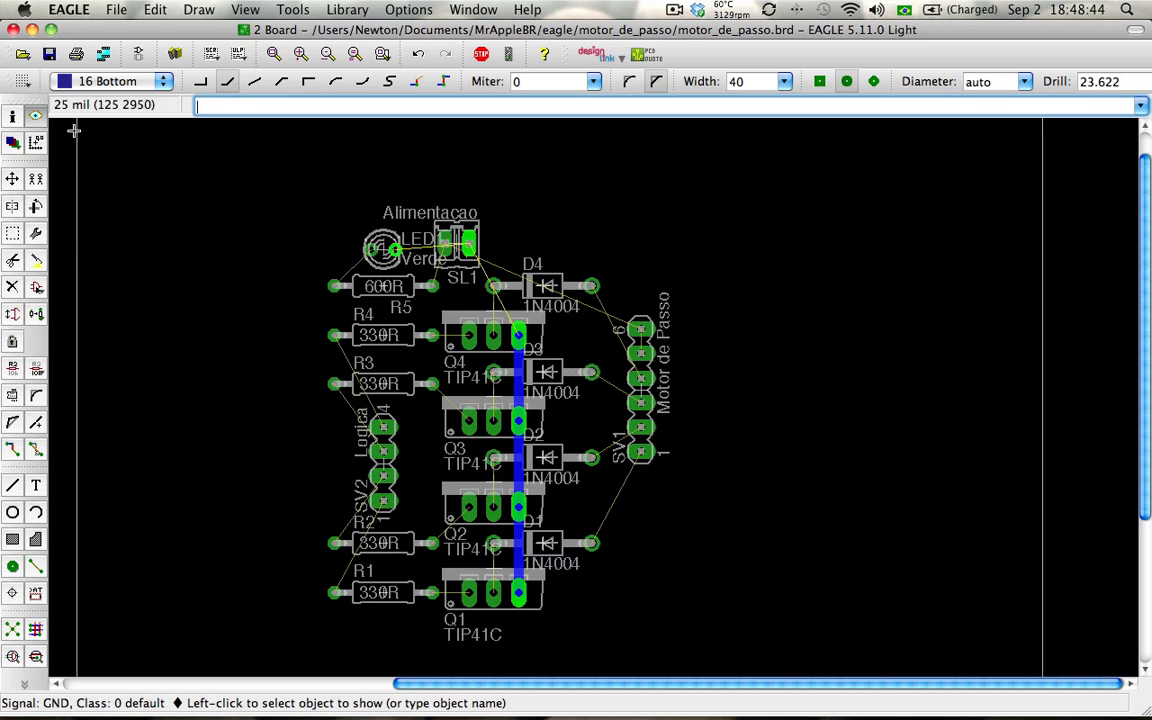
Route short vertical tracks joining the middle pads of Q3, Q2, Q1 and Q4 to diodes D3, D2, D1 and D4 respectively.
{"action": "left_click", "coordinate": [13, 449]}
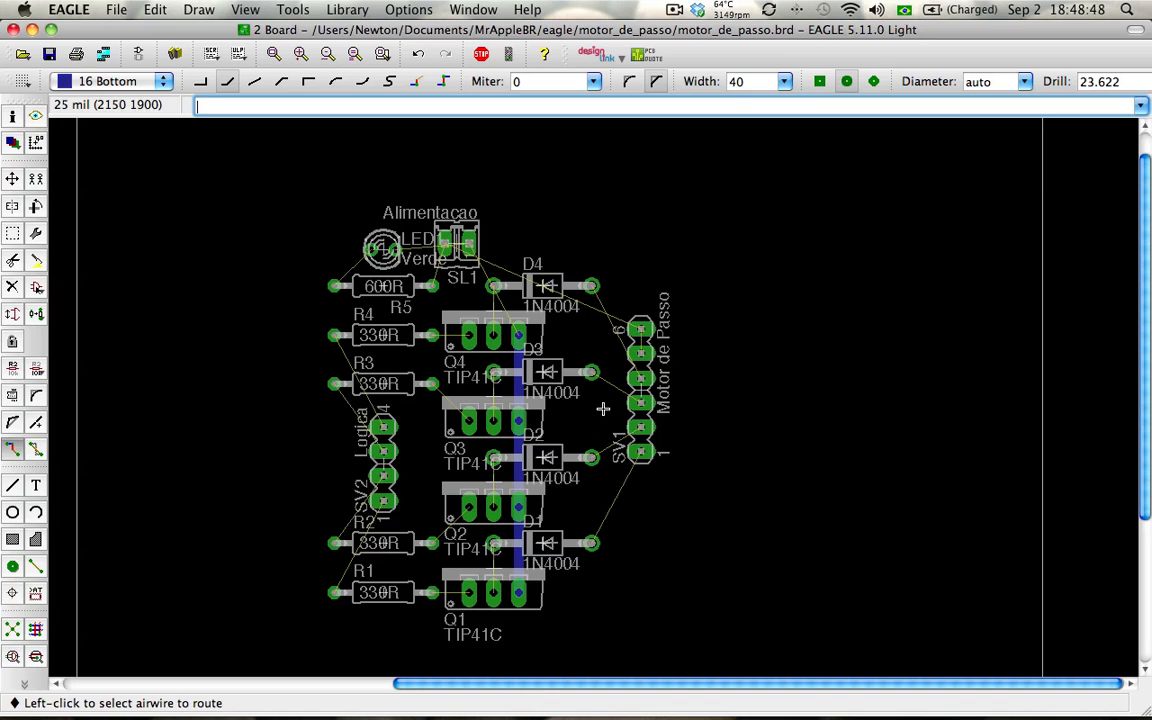
{"action": "left_click", "coordinate": [494, 370]}
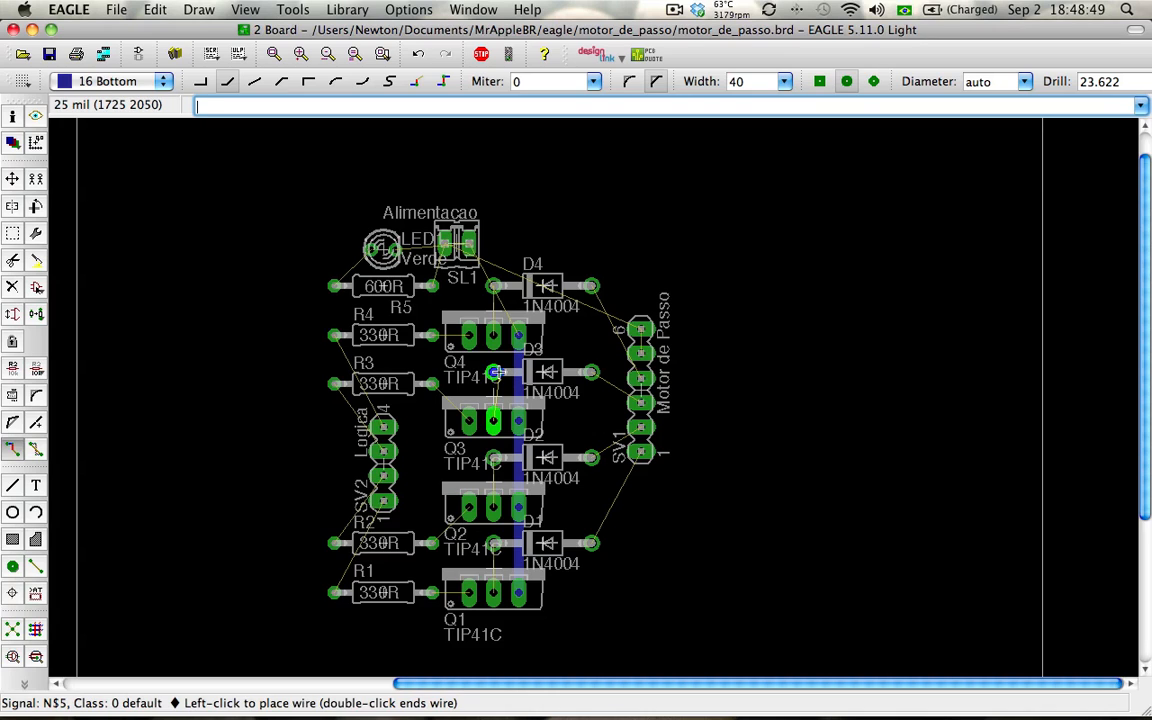
{"action": "left_click", "coordinate": [492, 424]}
{"action": "left_click", "coordinate": [493, 487]}
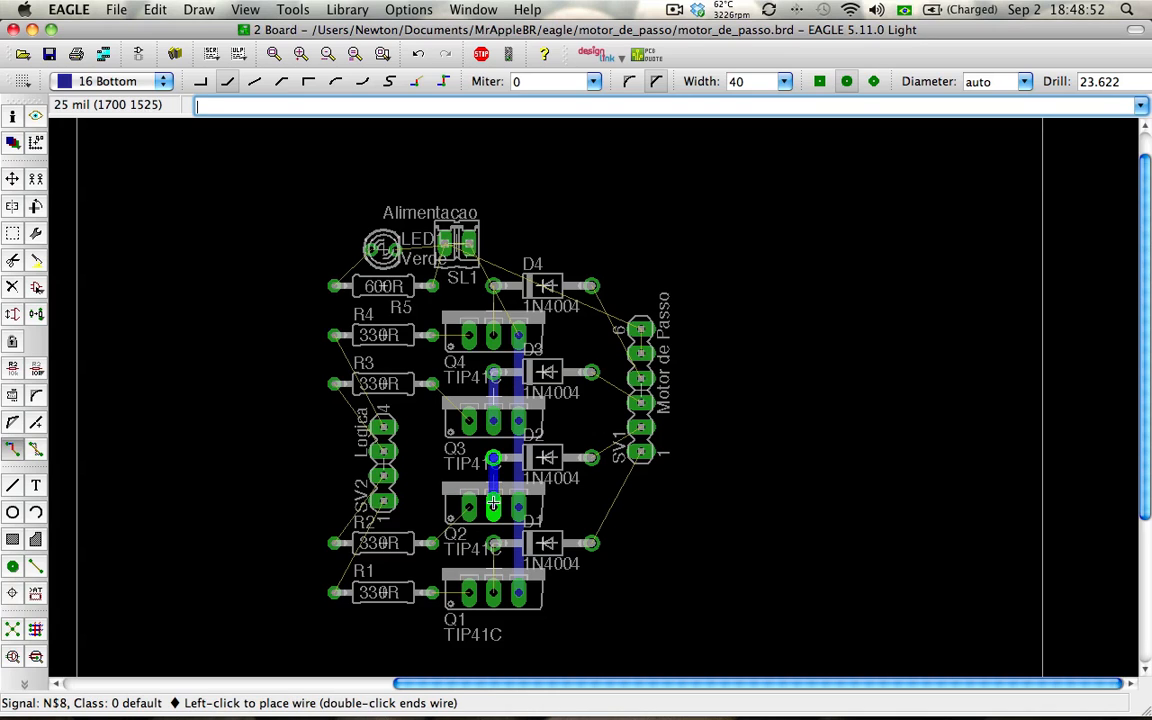
{"action": "left_click", "coordinate": [493, 507]}
{"action": "left_click", "coordinate": [486, 562]}
{"action": "left_click", "coordinate": [493, 596]}
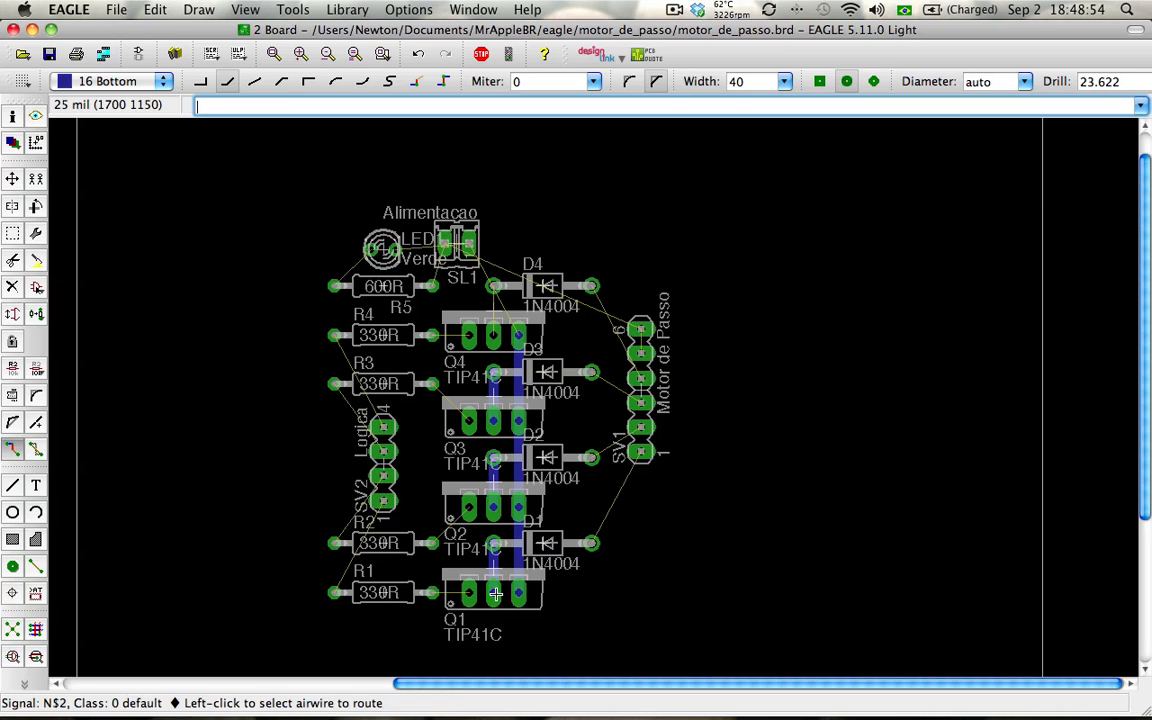
{"action": "left_click", "coordinate": [494, 332]}
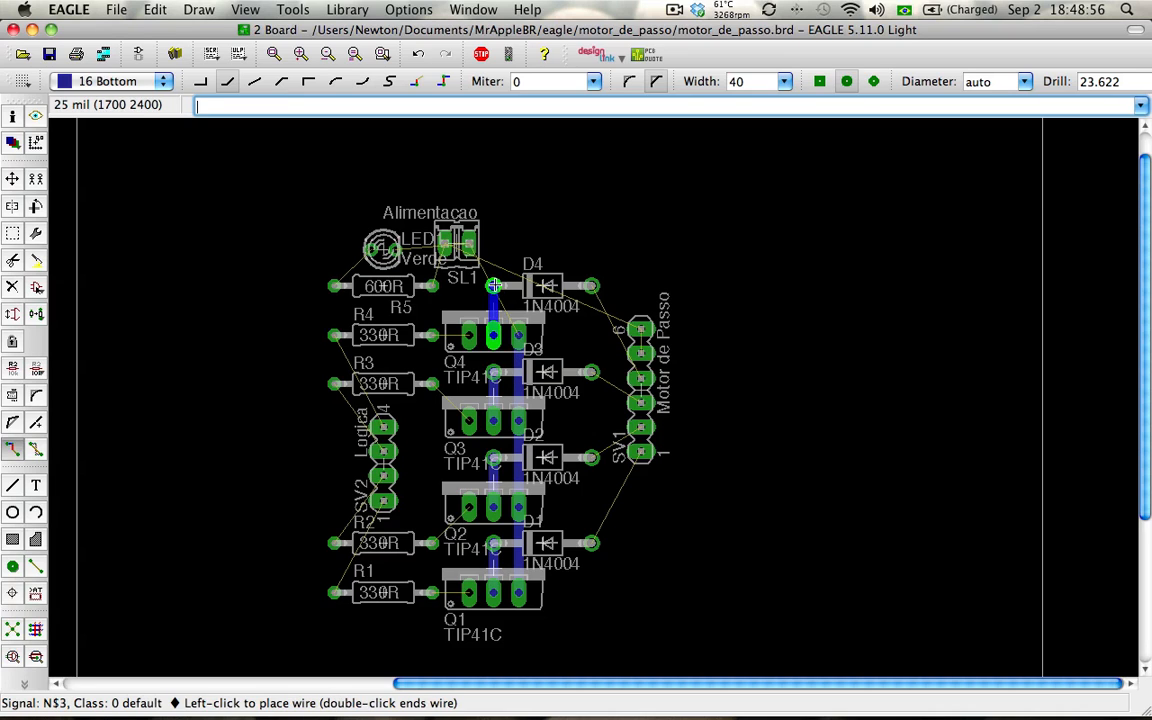
{"action": "left_click", "coordinate": [493, 286]}
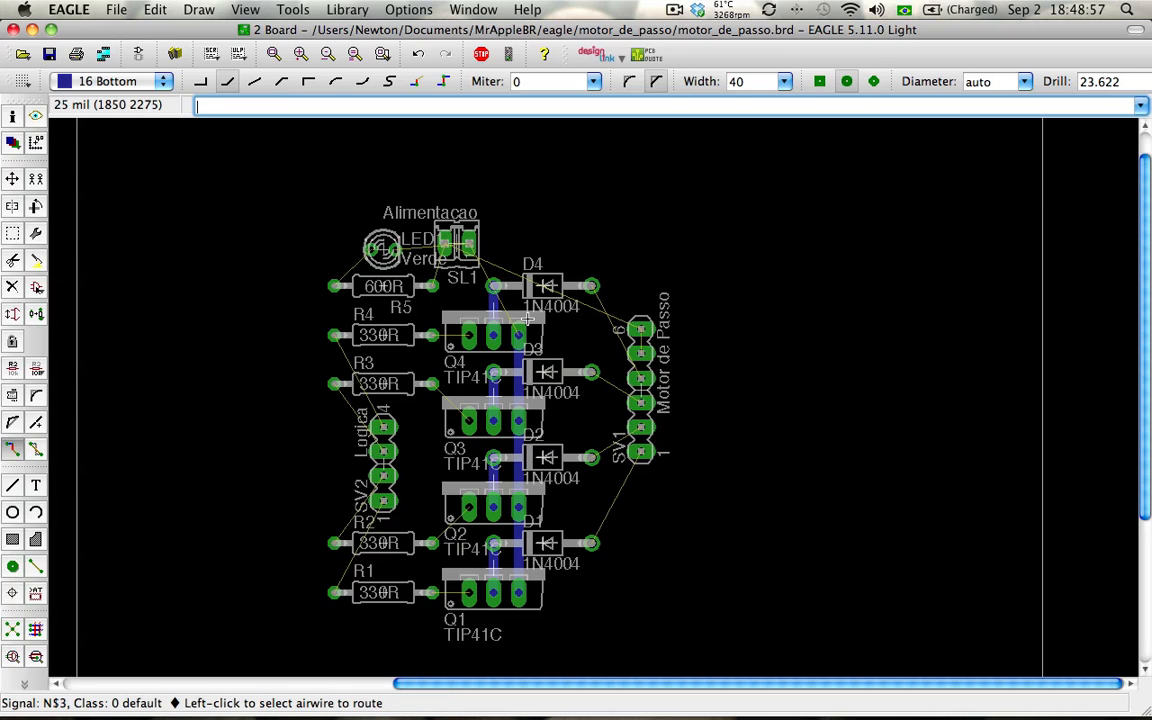
Route D3 to pin 3 and D2 to pin 2 of the SV1 motor connector, undoing the stray extra segment past pin 2.
{"action": "left_click", "coordinate": [606, 392]}
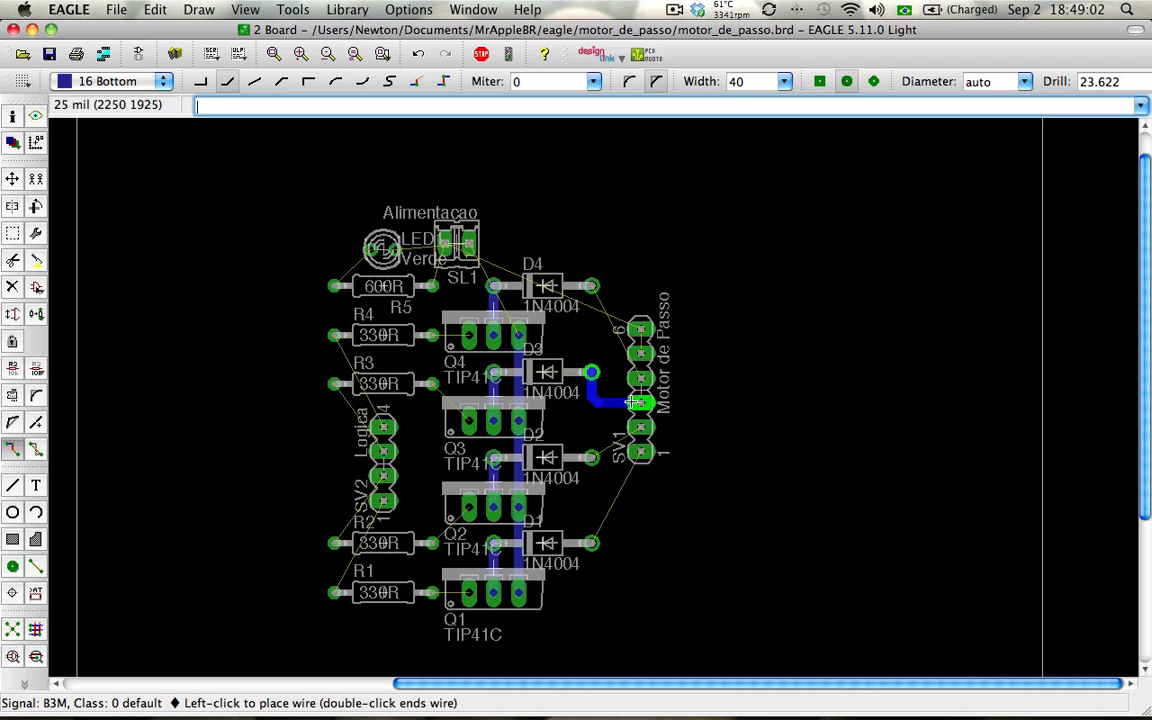
{"action": "left_click", "coordinate": [641, 402]}
{"action": "left_click", "coordinate": [590, 457]}
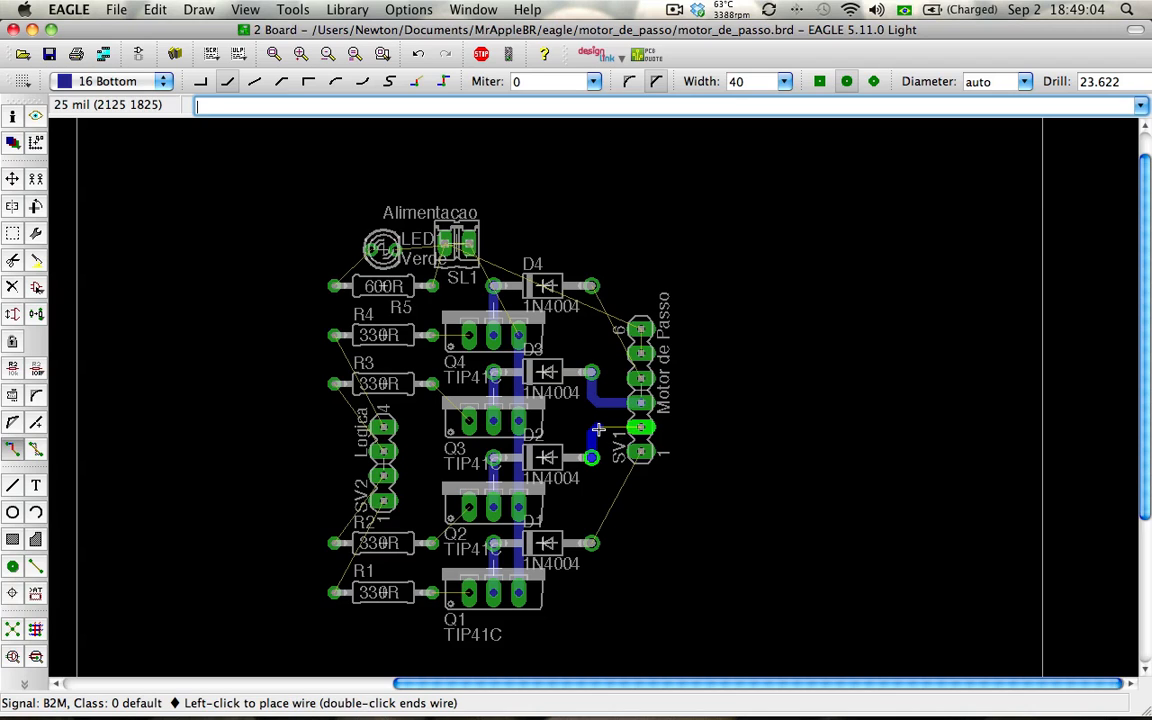
{"action": "left_click", "coordinate": [635, 428]}
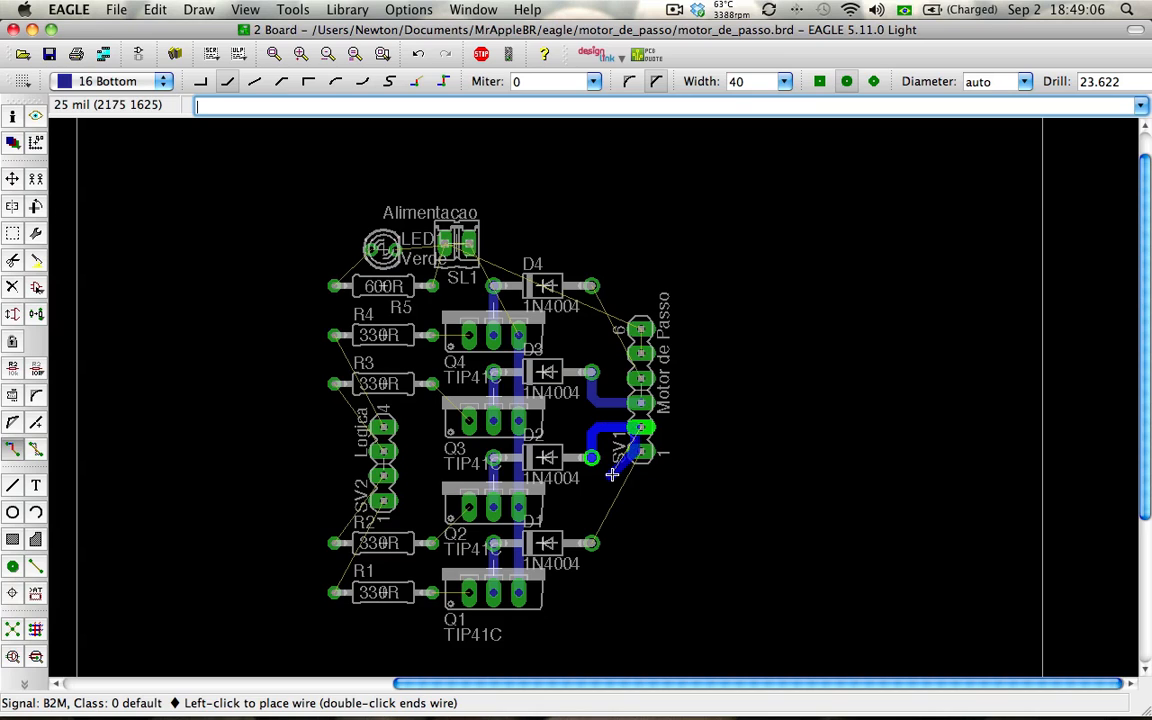
{"action": "double_click", "coordinate": [635, 439]}
{"action": "key", "text": "super+z"}
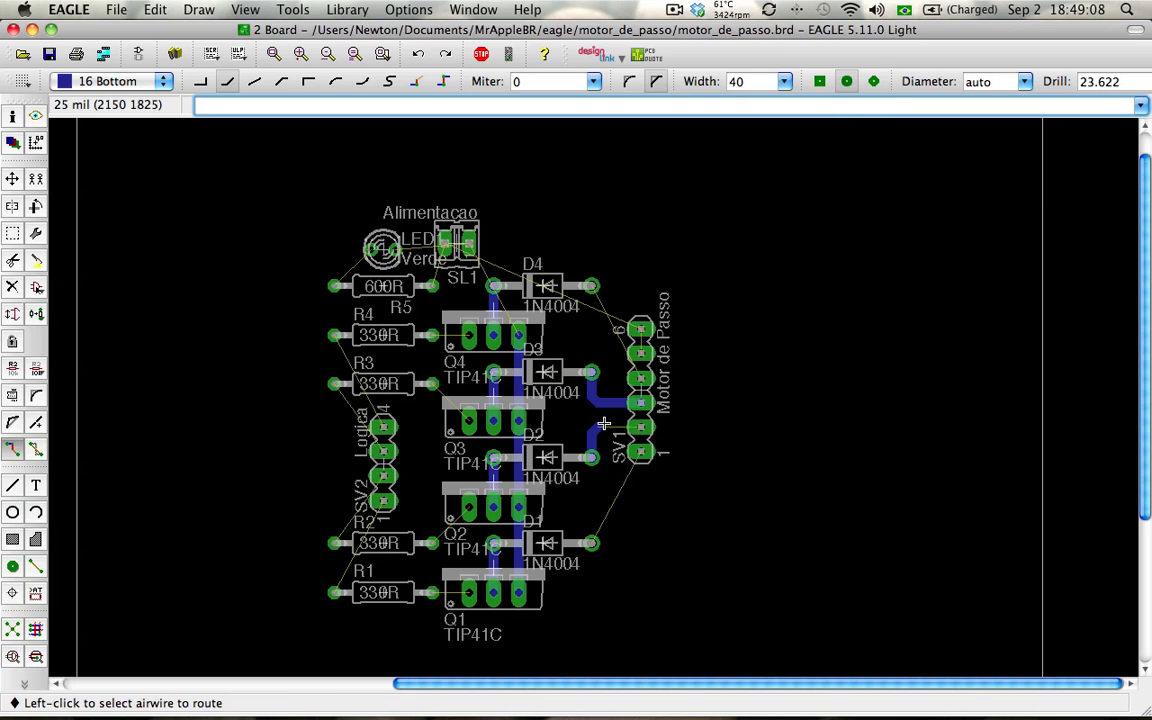
{"action": "left_click", "coordinate": [604, 426]}
{"action": "left_click", "coordinate": [636, 427]}
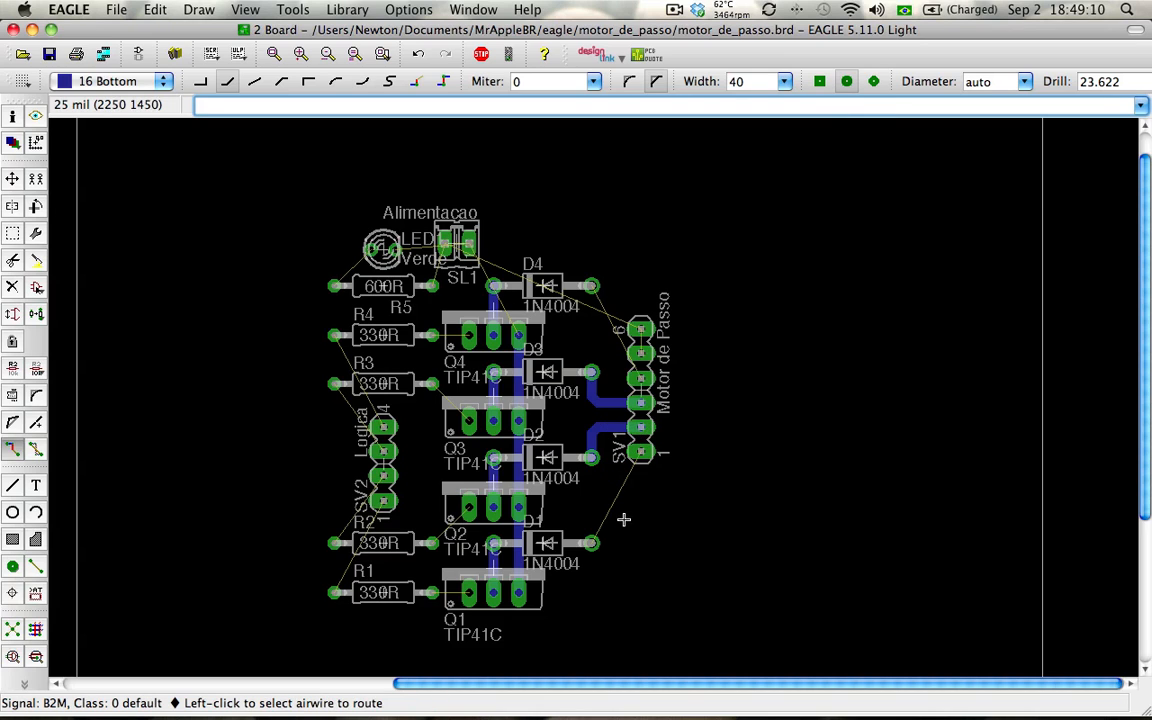
Route D1 to pin 1 of SV1 with a wire bend that leaves D1 diagonally and enters the pin vertically.
{"action": "left_click", "coordinate": [593, 540]}
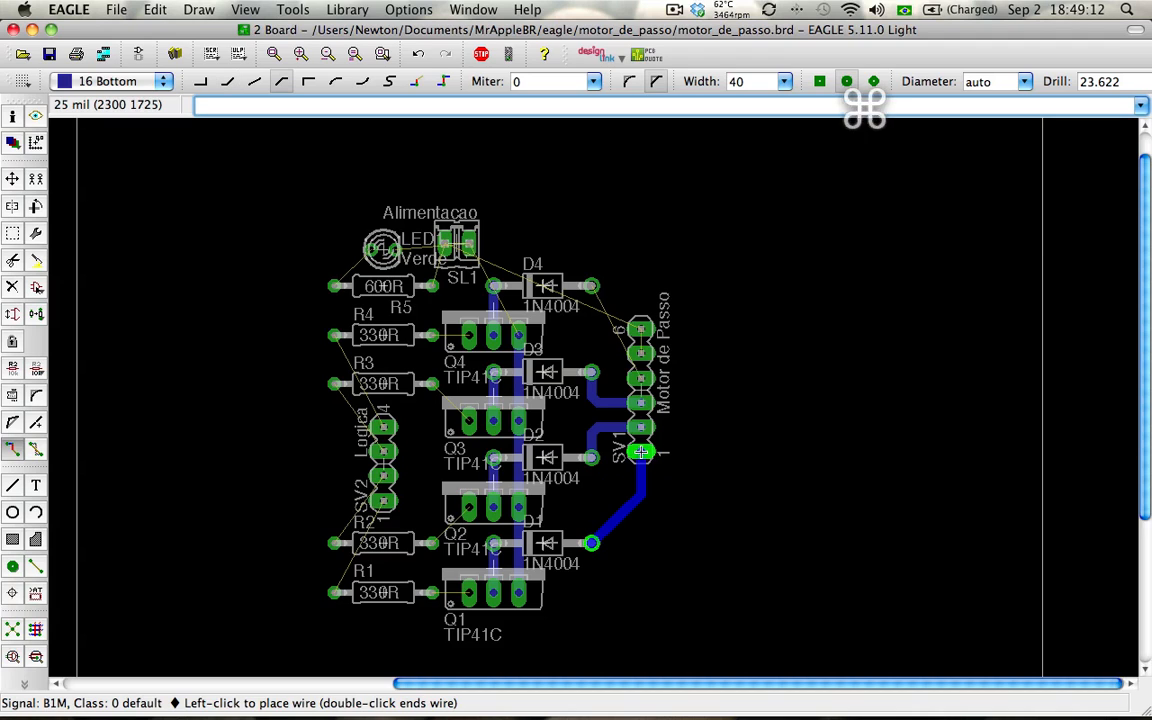
{"action": "right_click", "coordinate": [640, 452]}
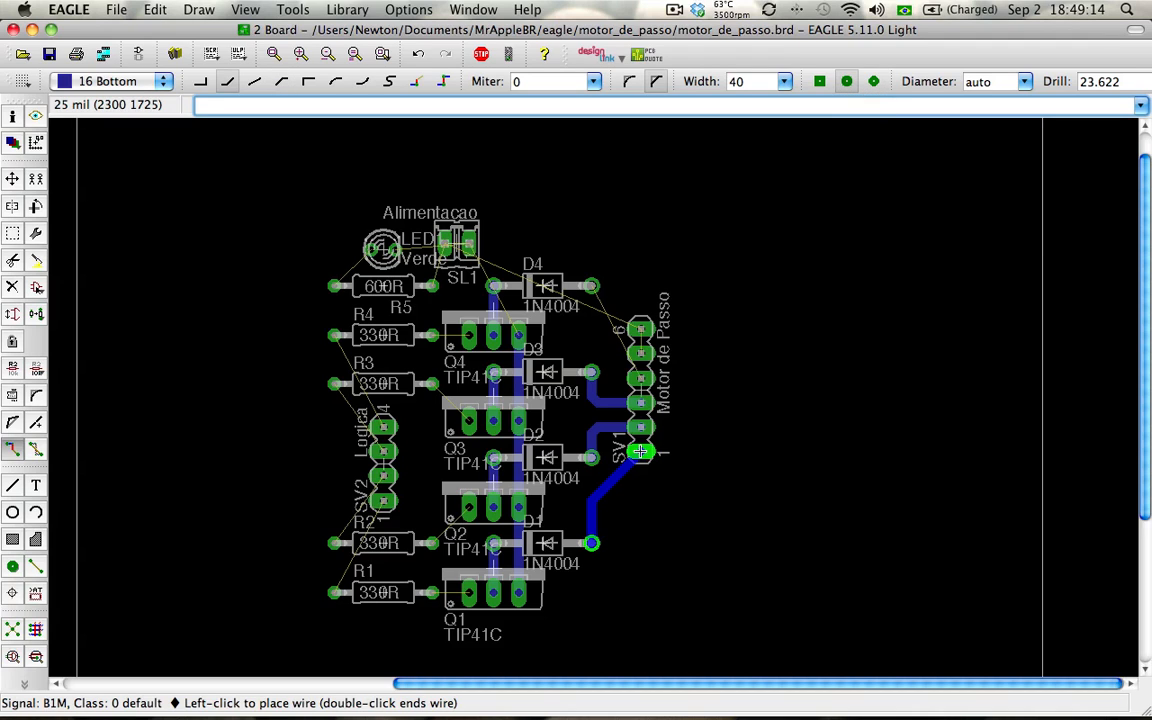
{"action": "right_click", "coordinate": [640, 452]}
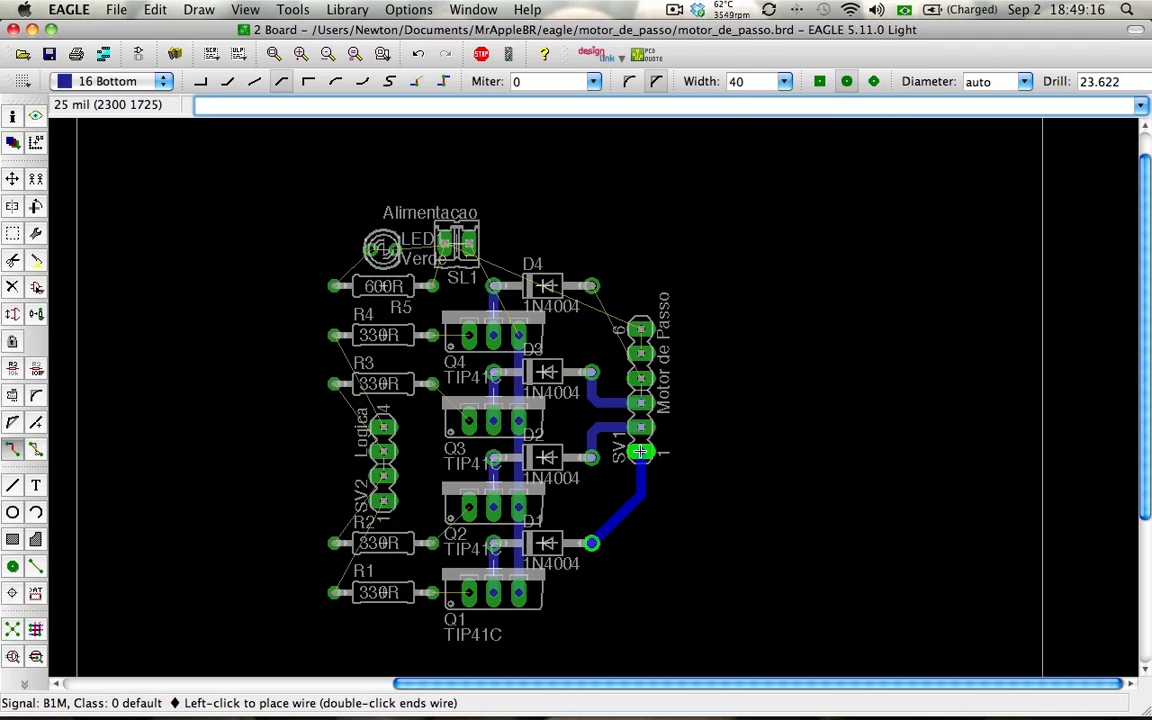
{"action": "right_click", "coordinate": [640, 452]}
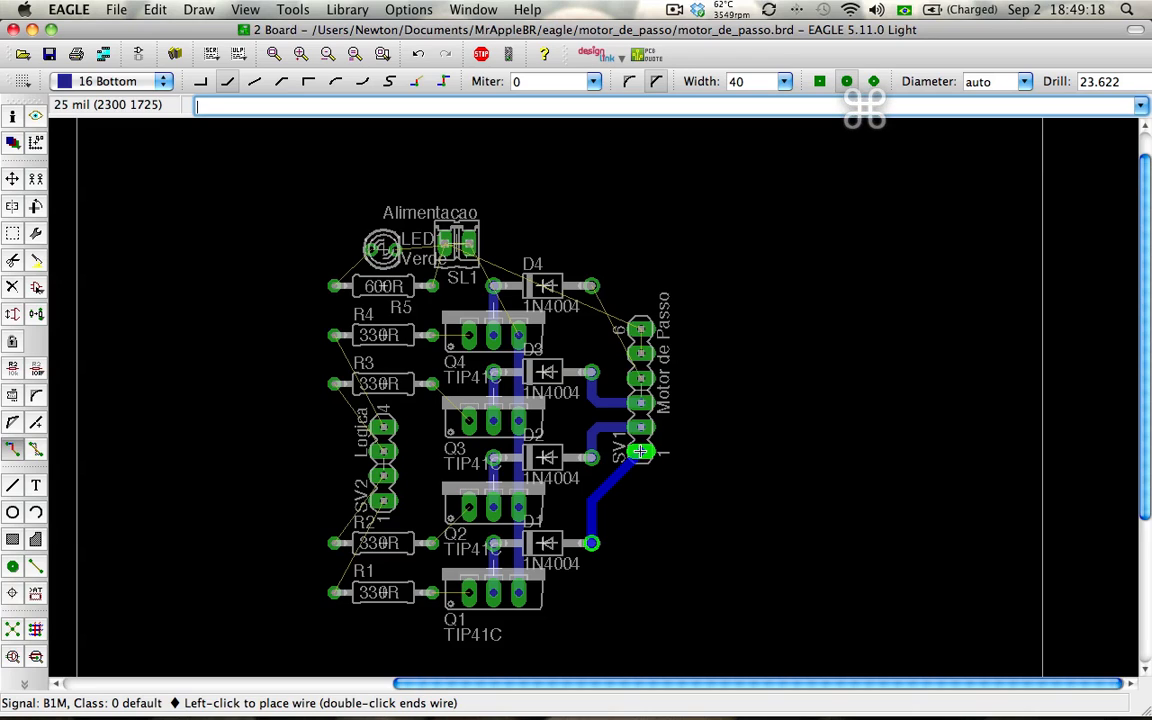
{"action": "right_click", "coordinate": [640, 452]}
{"action": "right_click", "coordinate": [640, 452]}
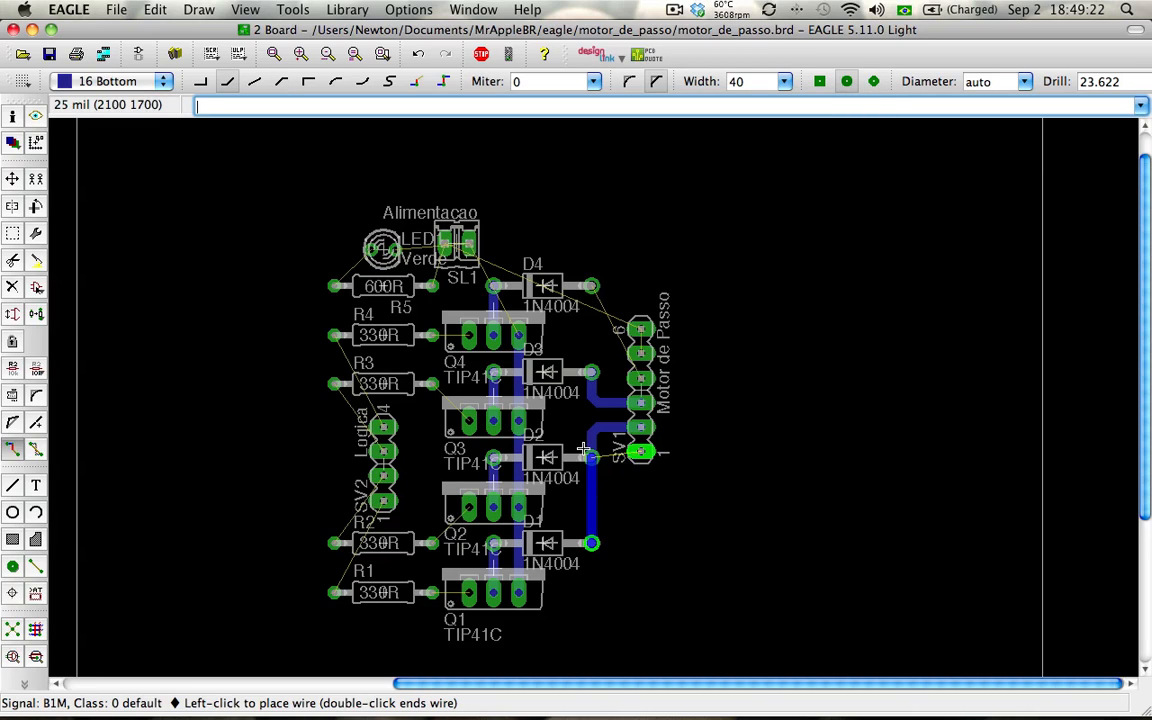
{"action": "right_click", "coordinate": [639, 452]}
{"action": "left_click", "coordinate": [639, 452]}
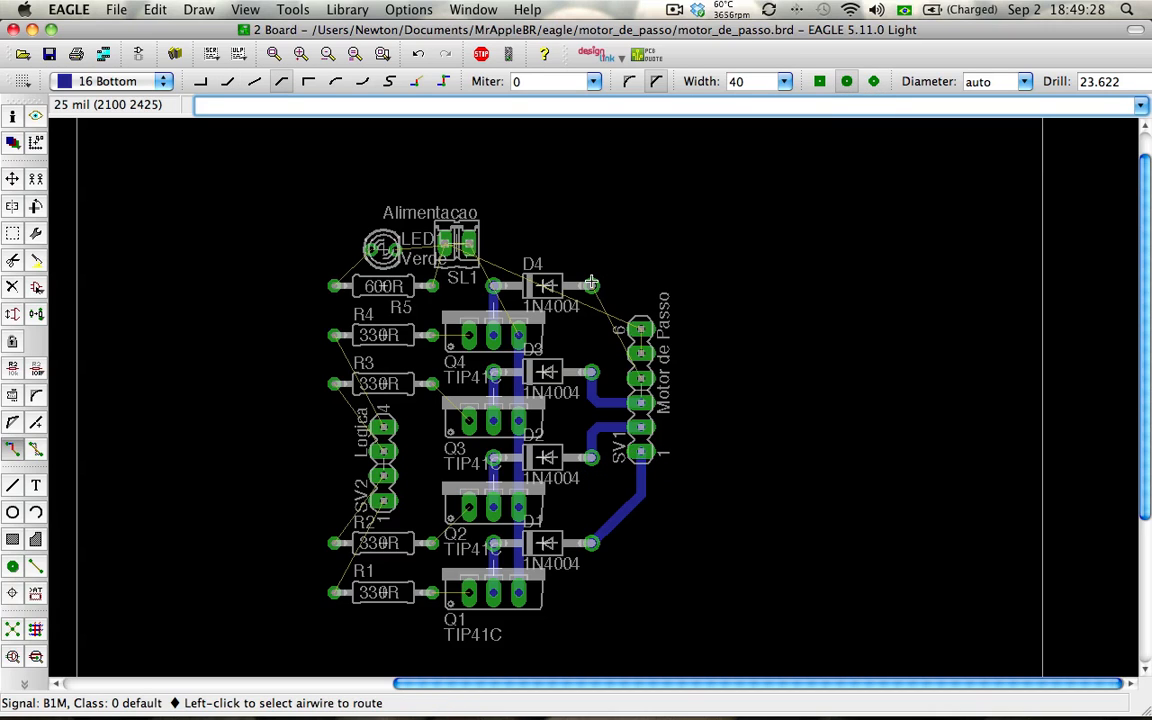
Route pin 4 of SV1 to D4 with a diagonal track that clears D3's pad and rises vertically into D4.
{"action": "left_click", "coordinate": [630, 375]}
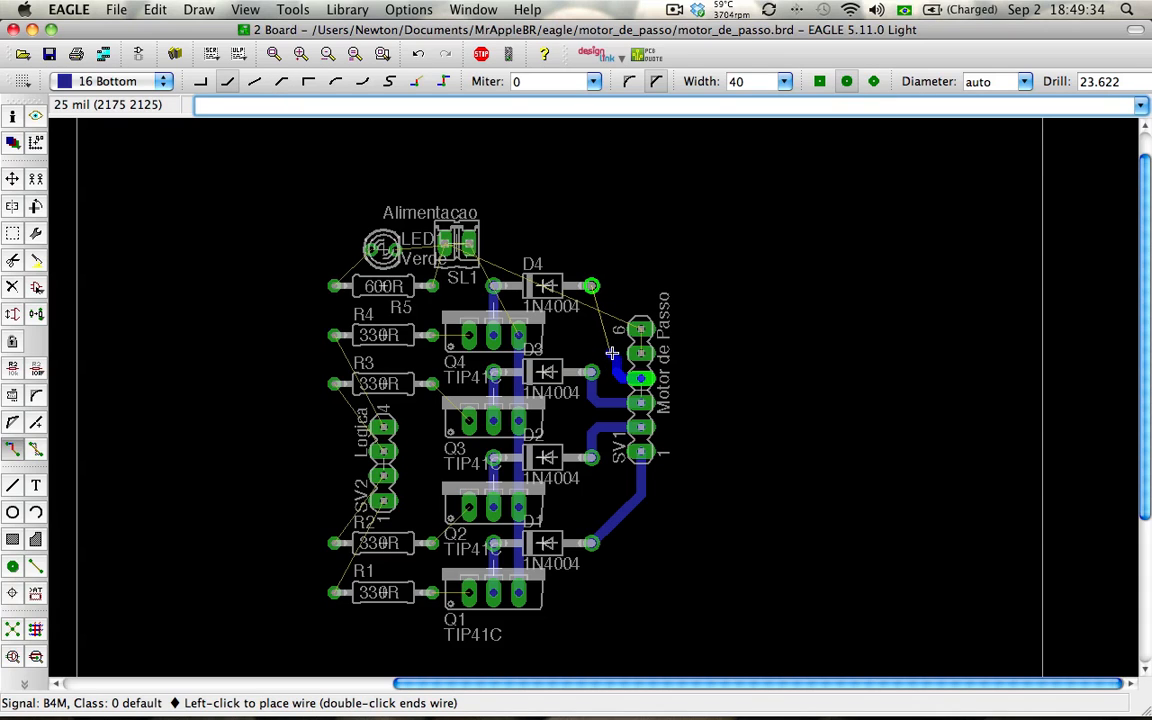
{"action": "right_click", "coordinate": [606, 312]}
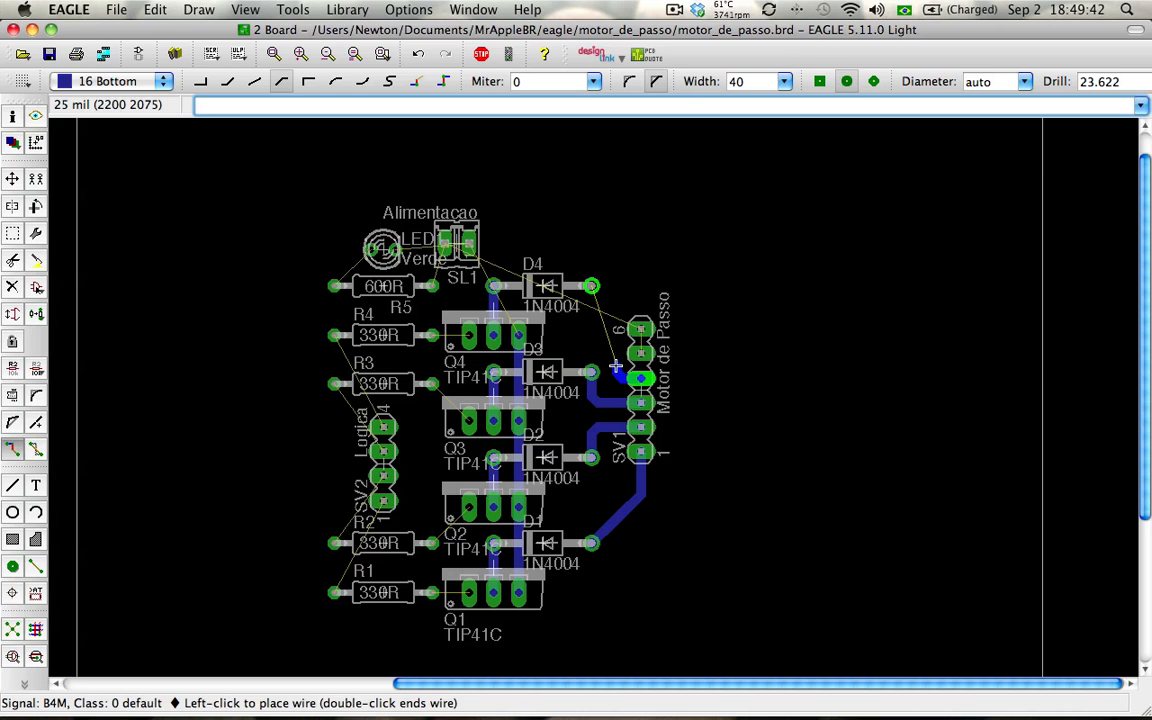
{"action": "right_click", "coordinate": [613, 324]}
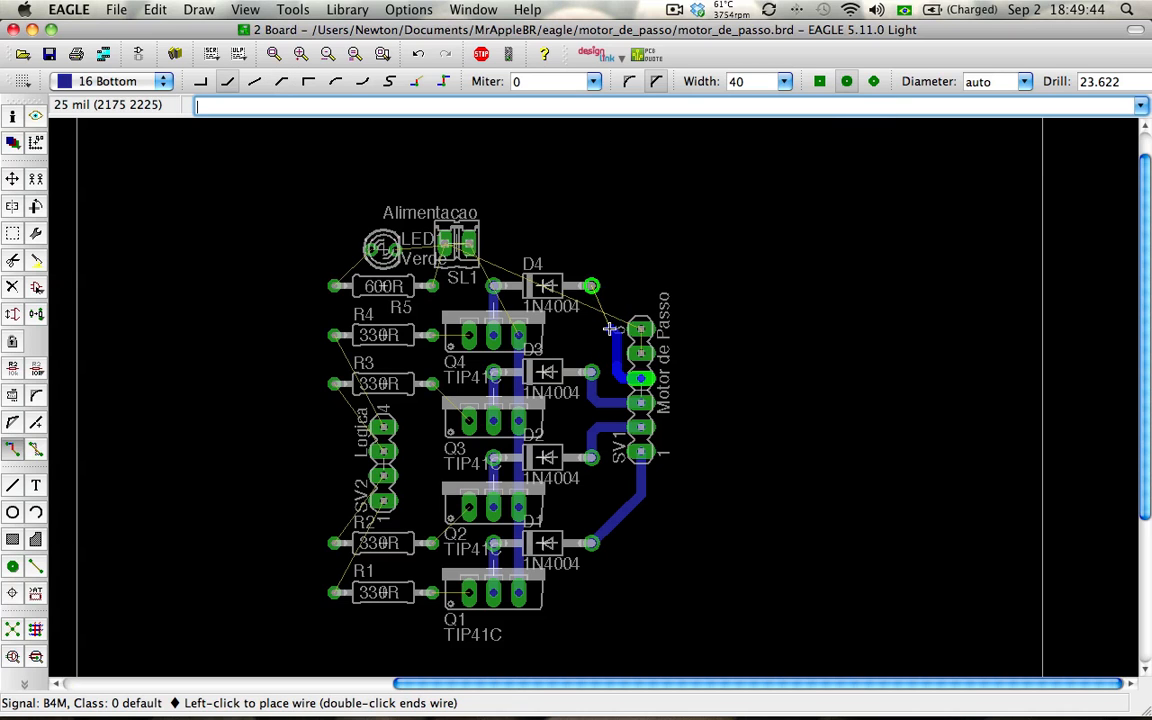
{"action": "scroll", "coordinate": [609, 328], "scroll_direction": "up", "scroll_amount": 1}
{"action": "scroll", "coordinate": [609, 328], "scroll_direction": "up", "scroll_amount": 4}
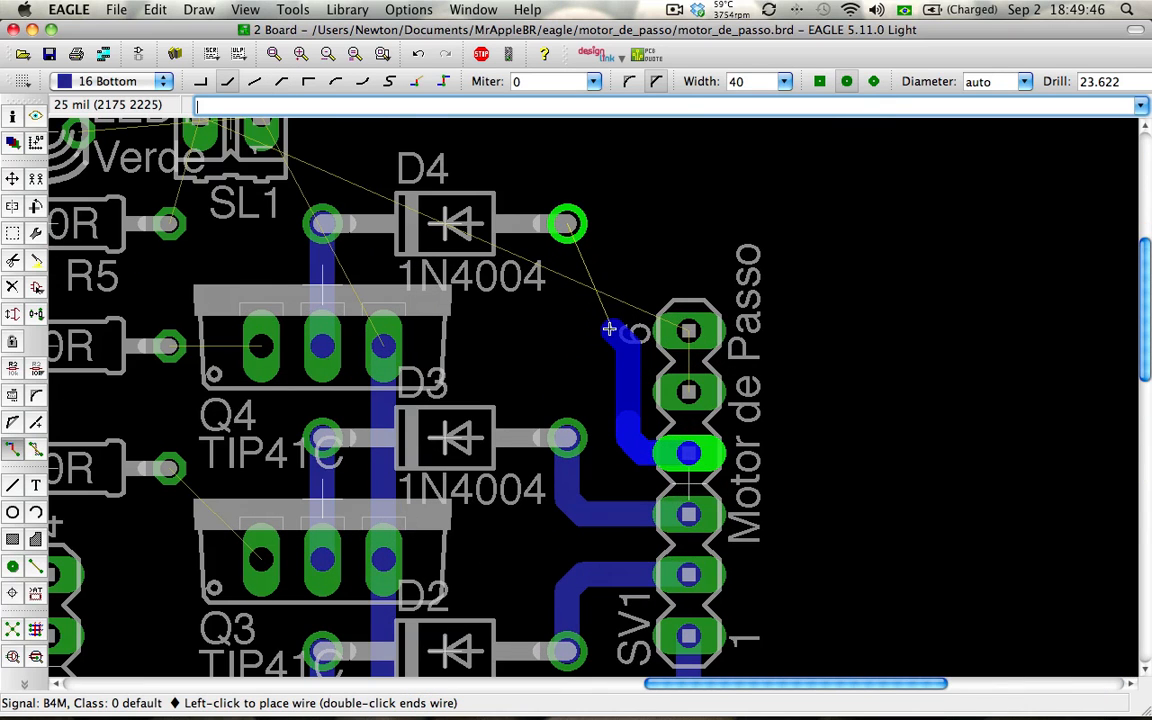
{"action": "left_click", "coordinate": [569, 221]}
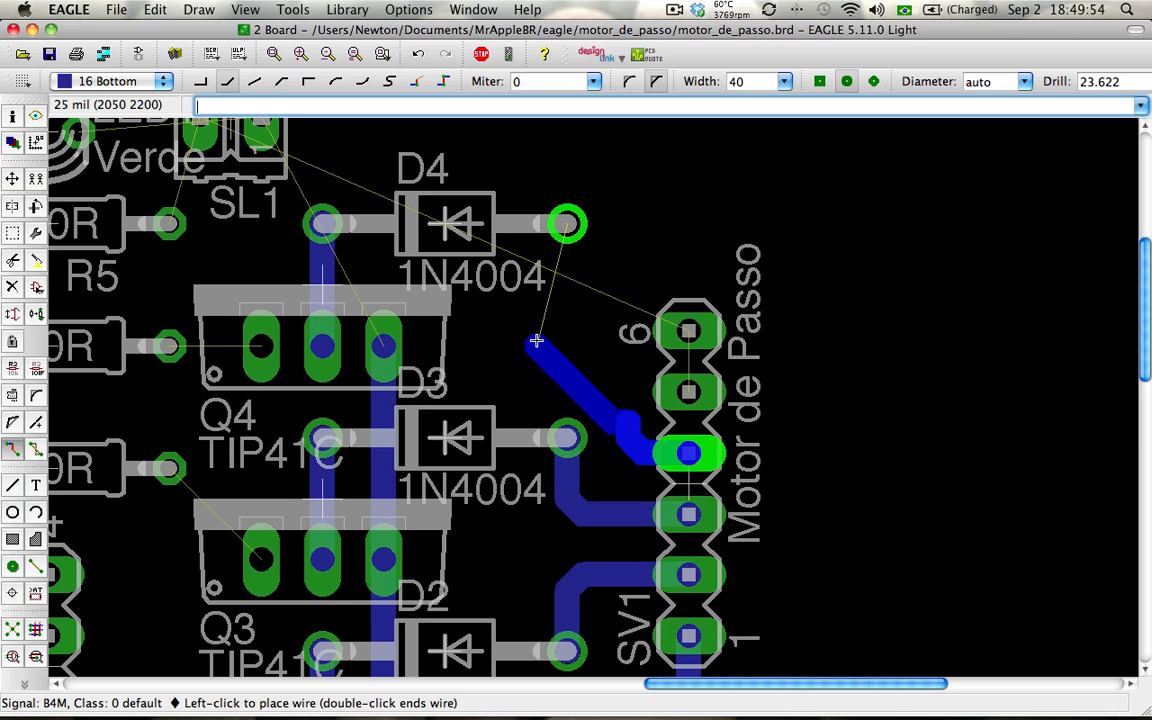
{"action": "right_click", "coordinate": [525, 313]}
{"action": "right_click", "coordinate": [524, 312]}
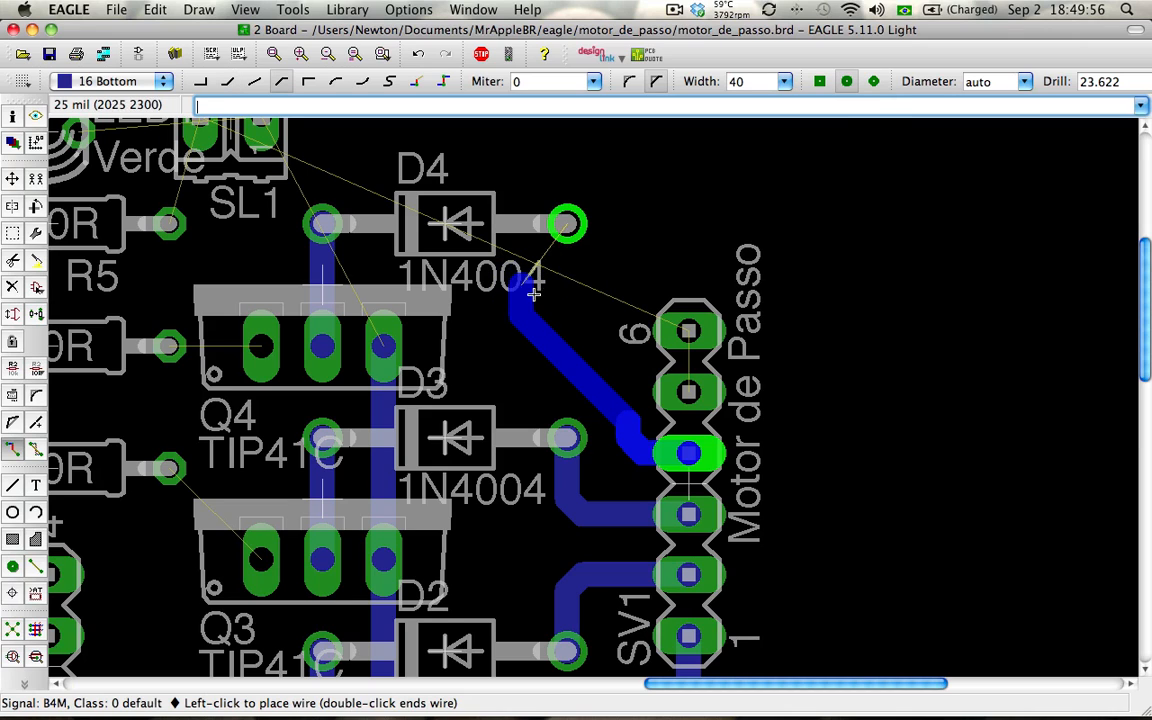
{"action": "left_click", "coordinate": [567, 222]}
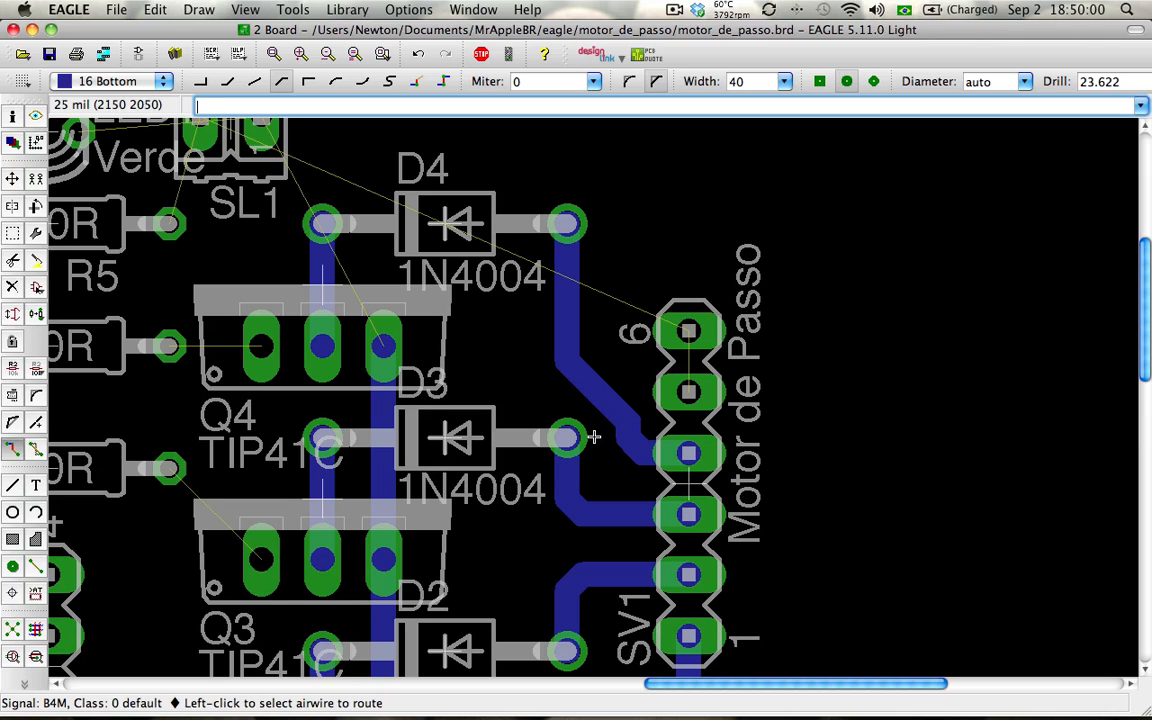
Route the 12V link between pins 5 and 6 of SV1 and save the board.
{"action": "left_click", "coordinate": [691, 391]}
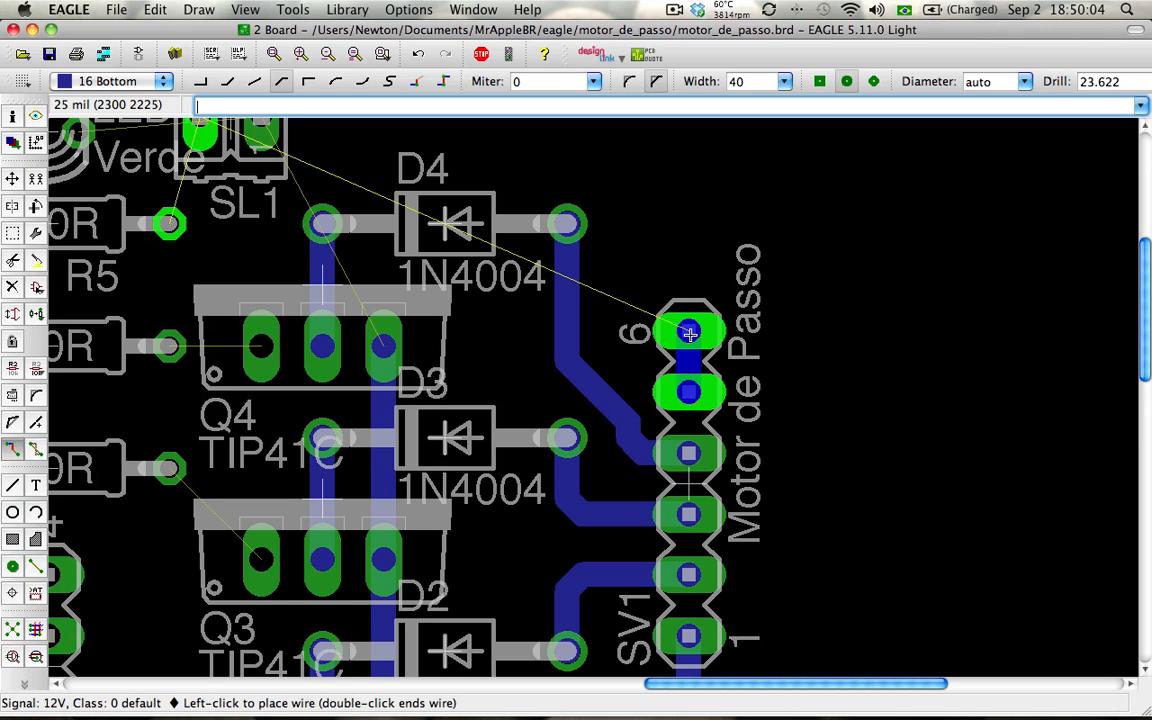
{"action": "left_click", "coordinate": [690, 333]}
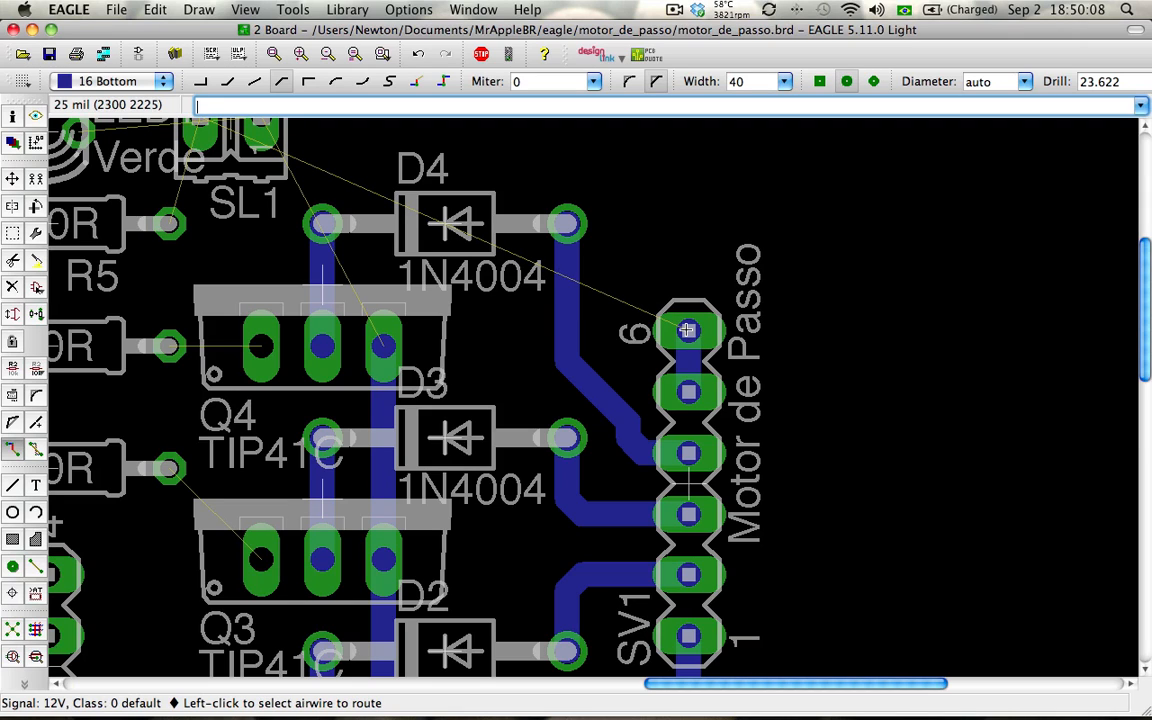
{"action": "left_click", "coordinate": [49, 54]}
{"action": "scroll", "coordinate": [541, 264], "scroll_direction": "down", "scroll_amount": 5}
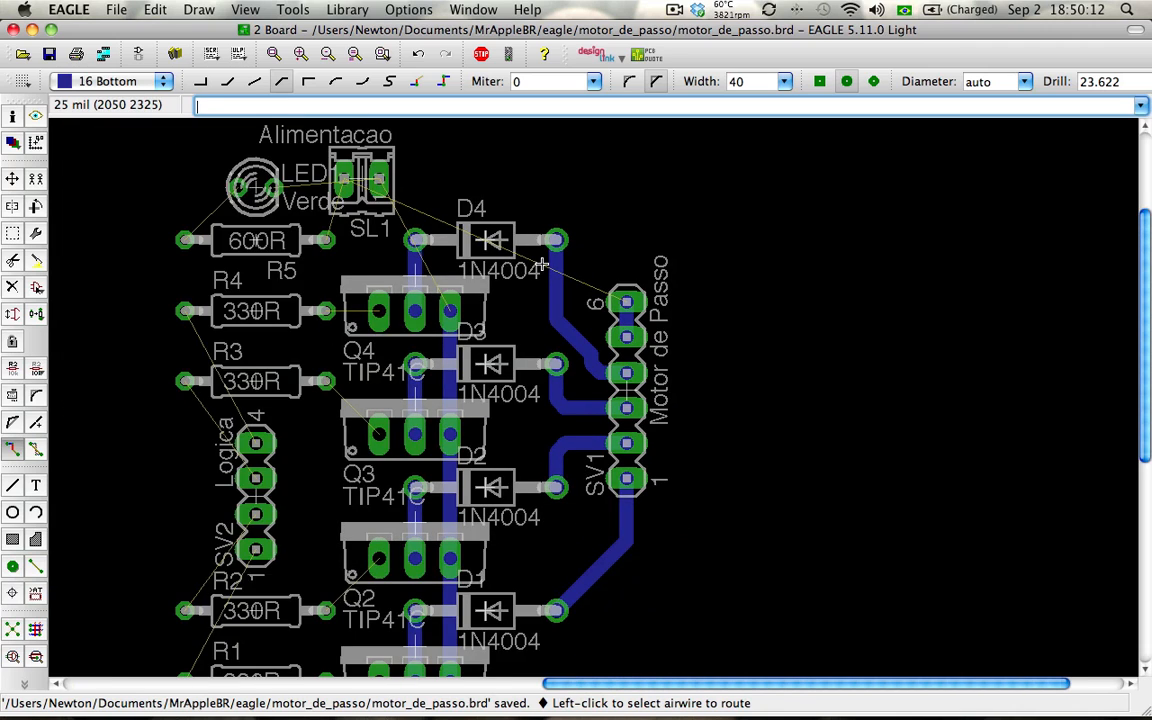